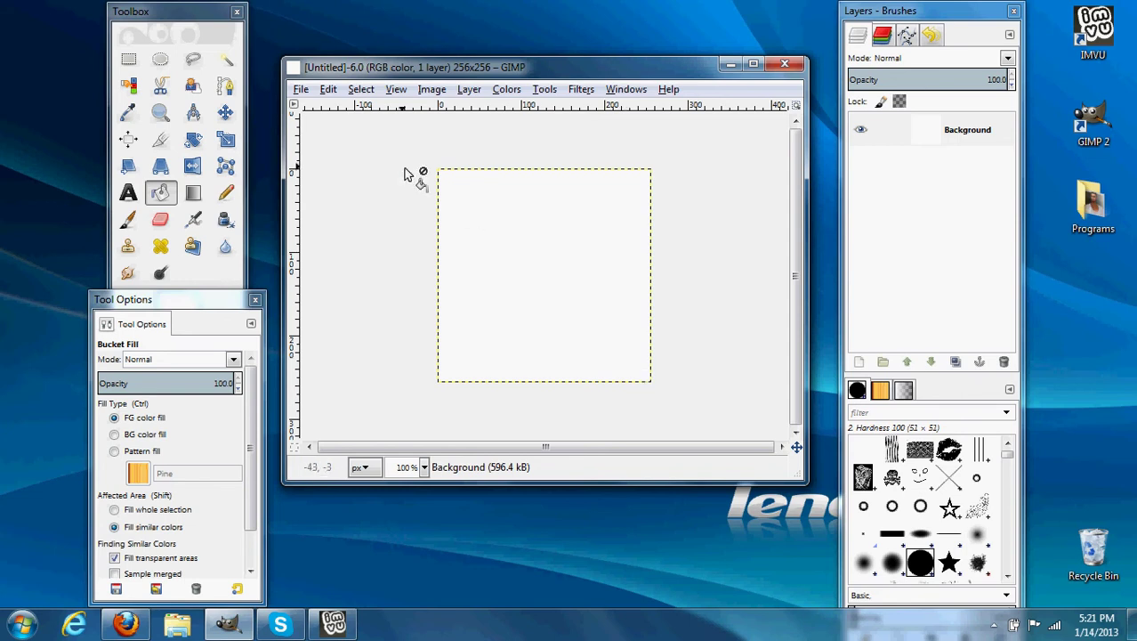
Open the New Image dialog, then cancel it without creating an image.
left_click(303, 92)
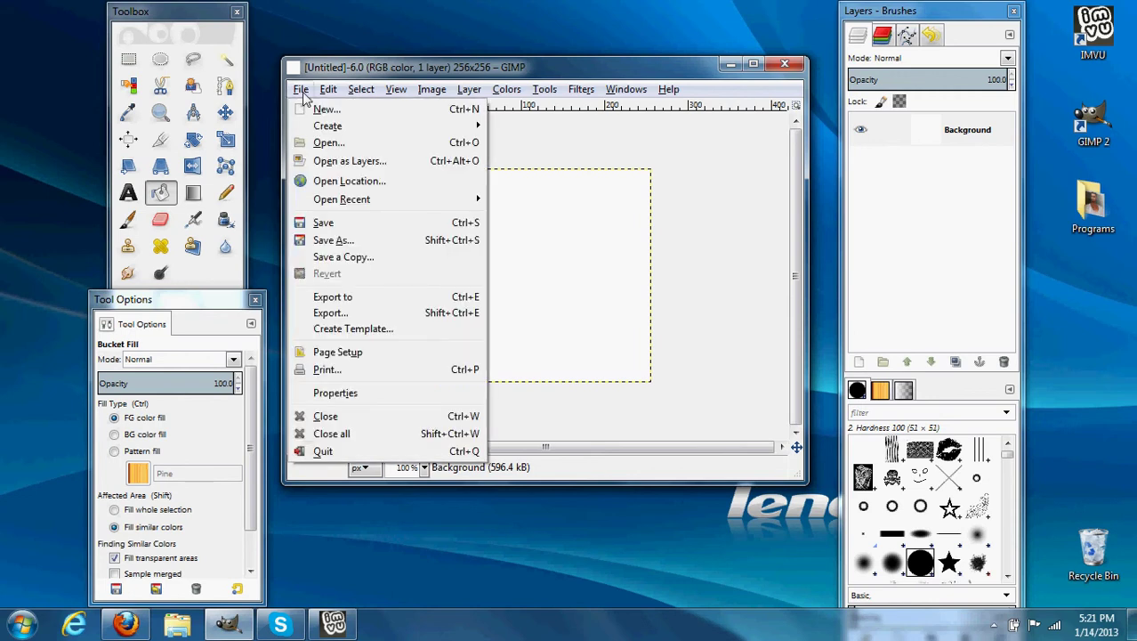
left_click(310, 108)
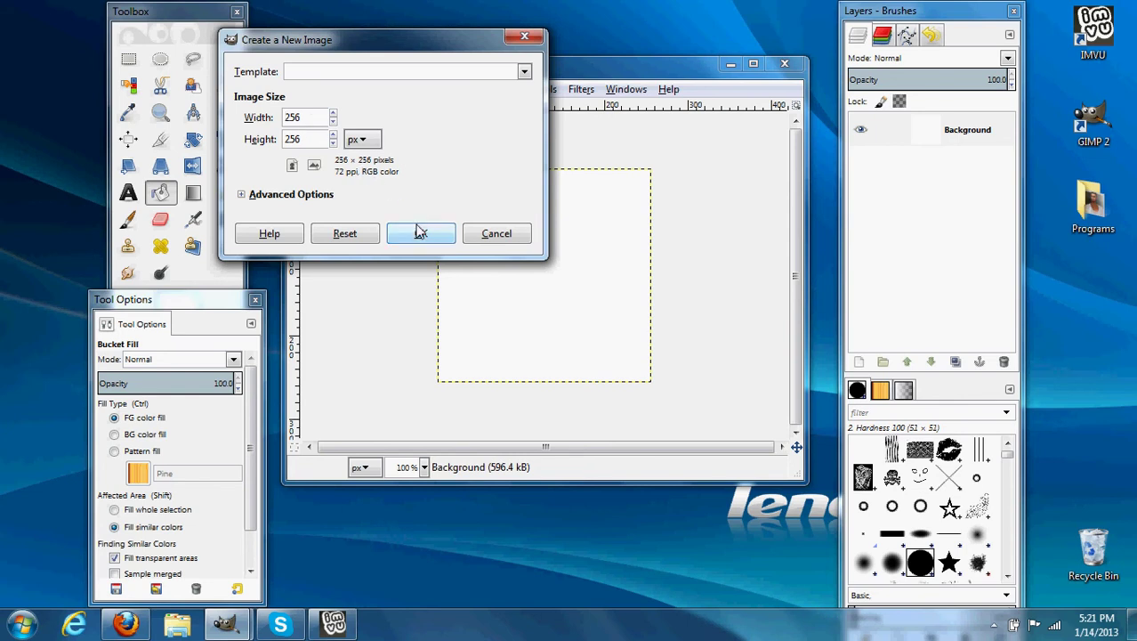
left_click(489, 234)
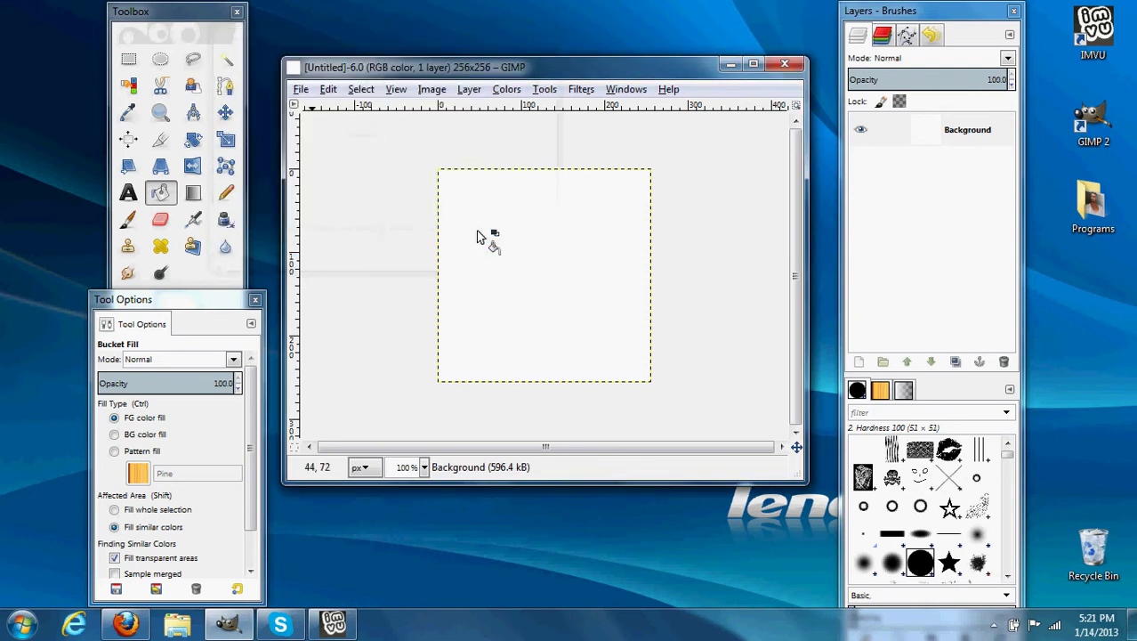
Bucket-fill the whole canvas with dark maroon (360509).
left_click(164, 196)
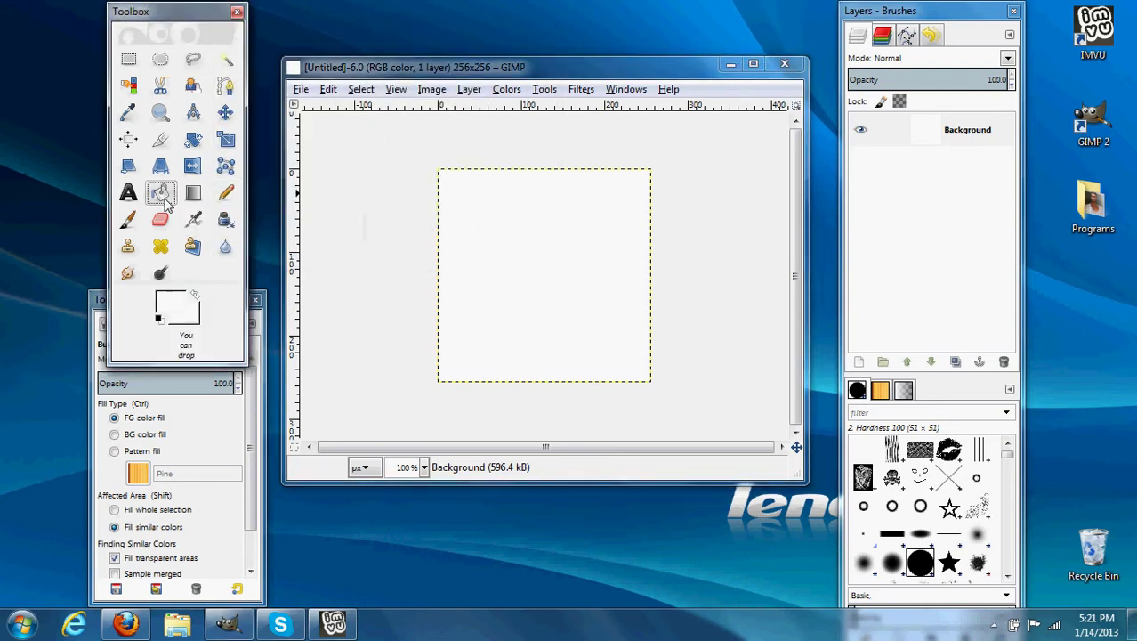
left_click(178, 300)
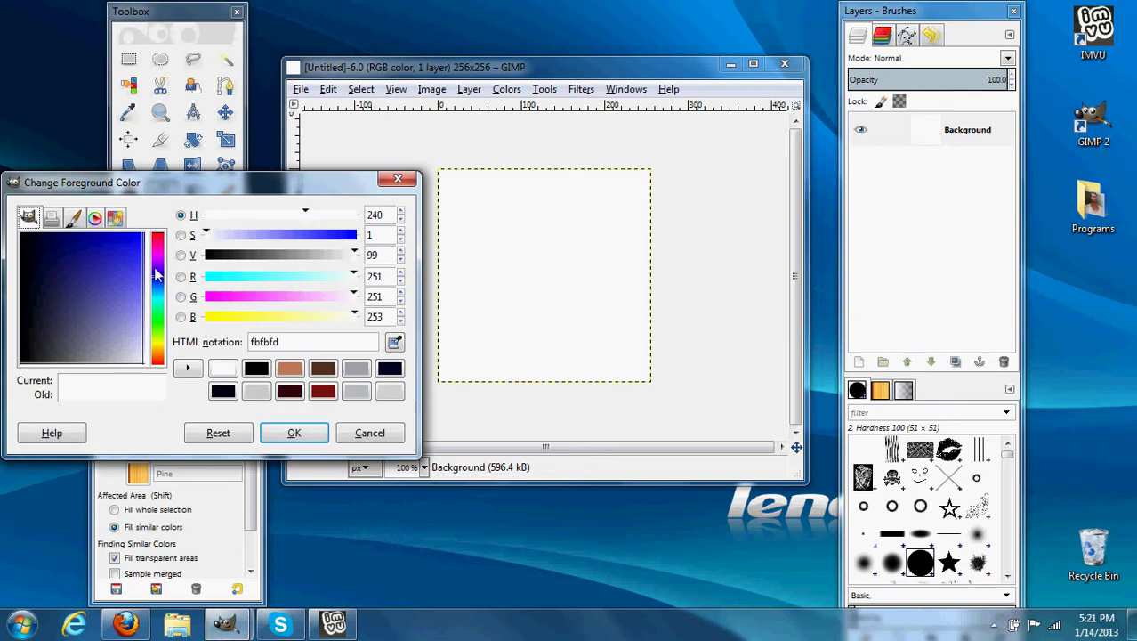
left_click(161, 239)
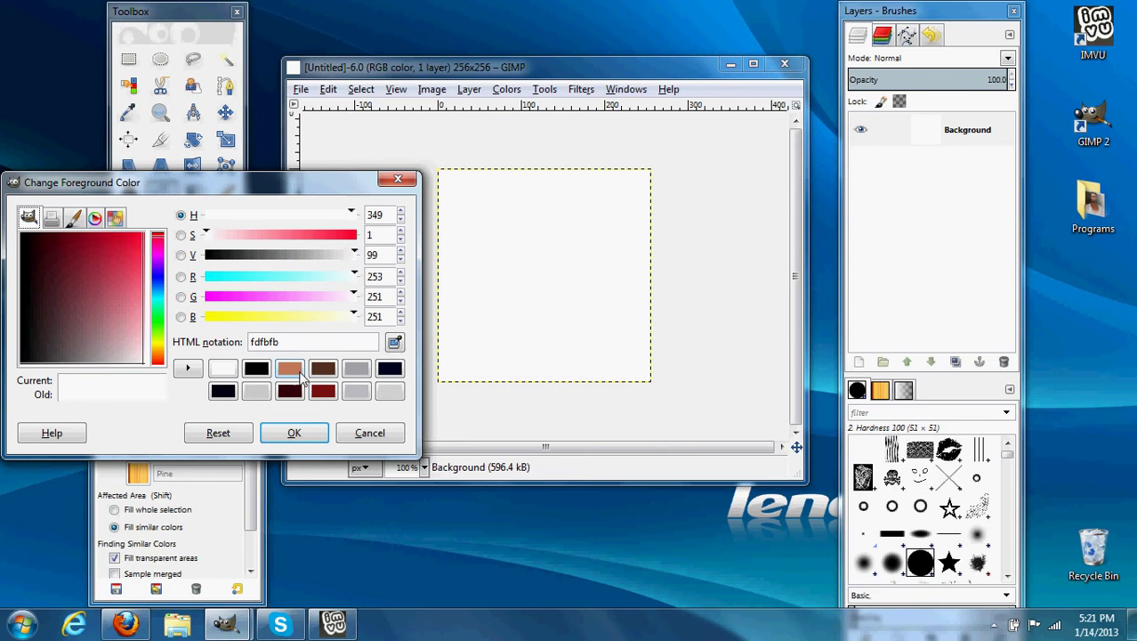
left_click(294, 398)
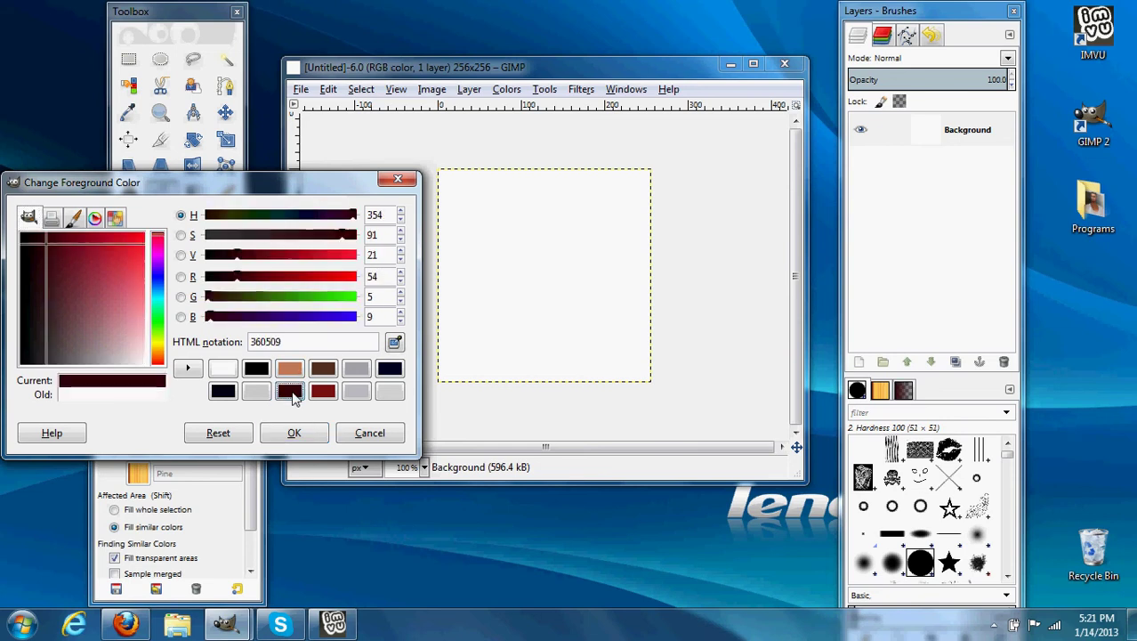
left_click(299, 435)
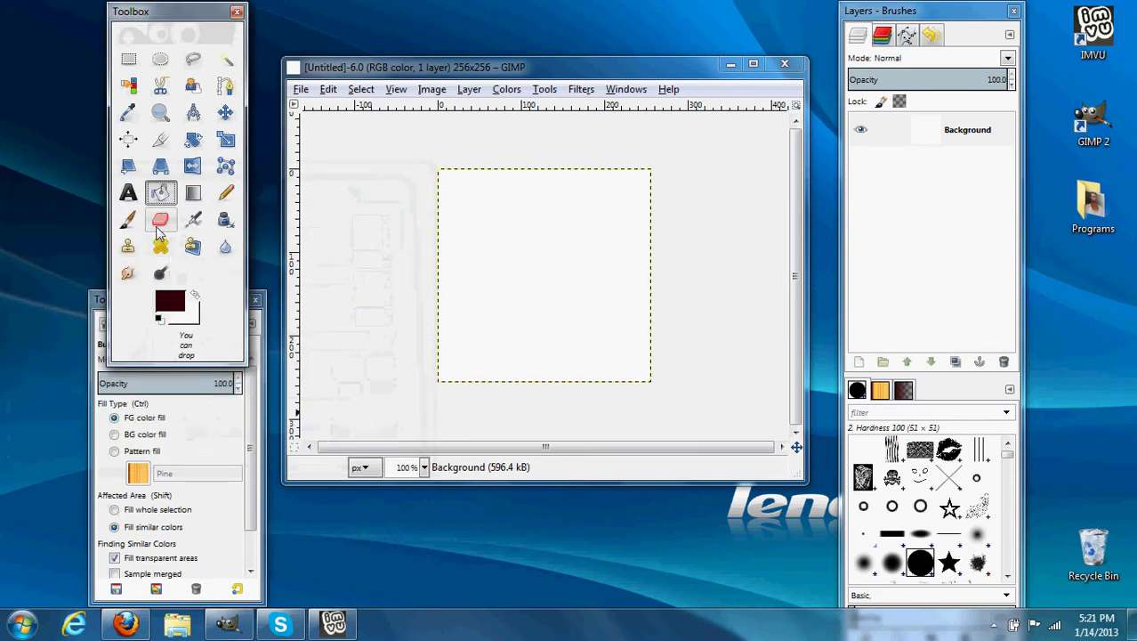
left_click(482, 258)
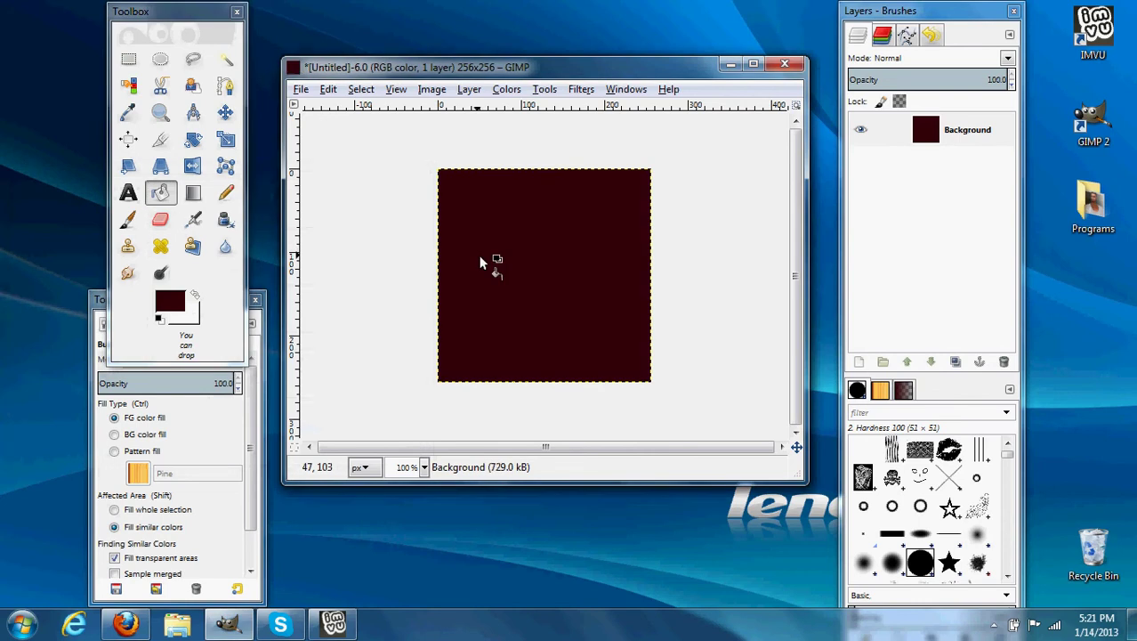
Add a new transparent layer above the Background.
left_click(469, 89)
left_click(478, 110)
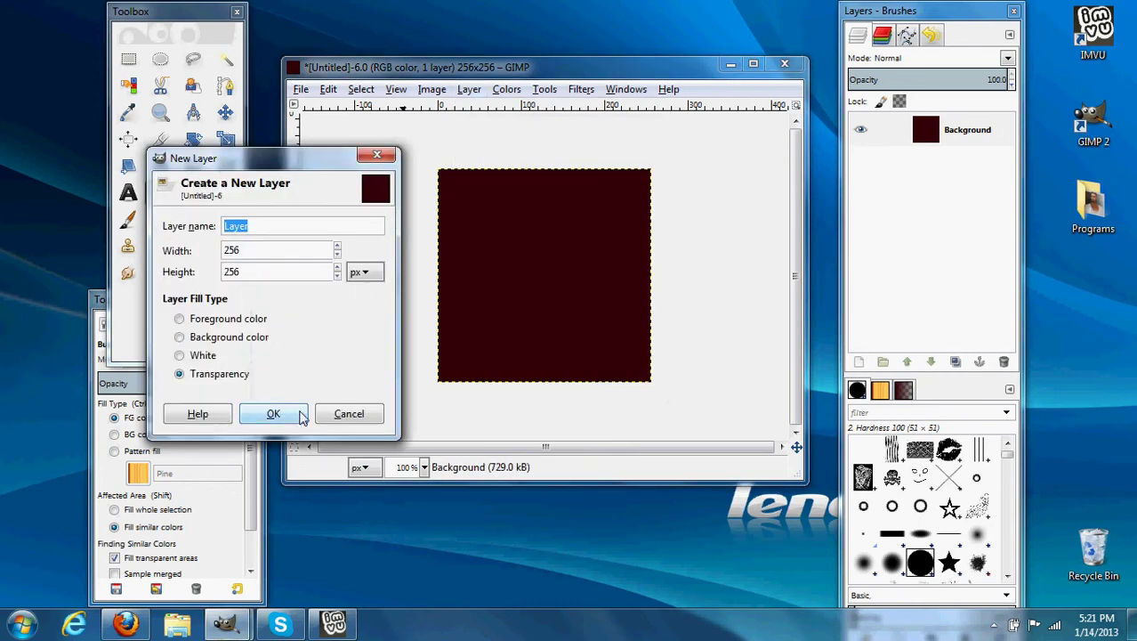
left_click(299, 415)
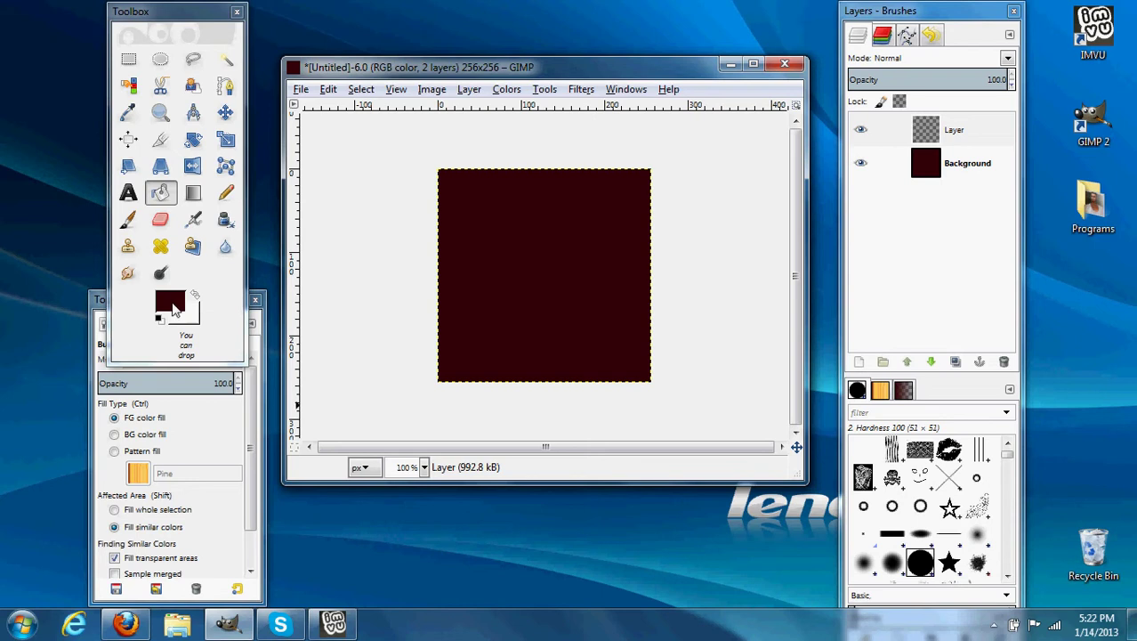
Darken the foreground colour to 1d0305 and select the Paintbrush.
left_click(171, 304)
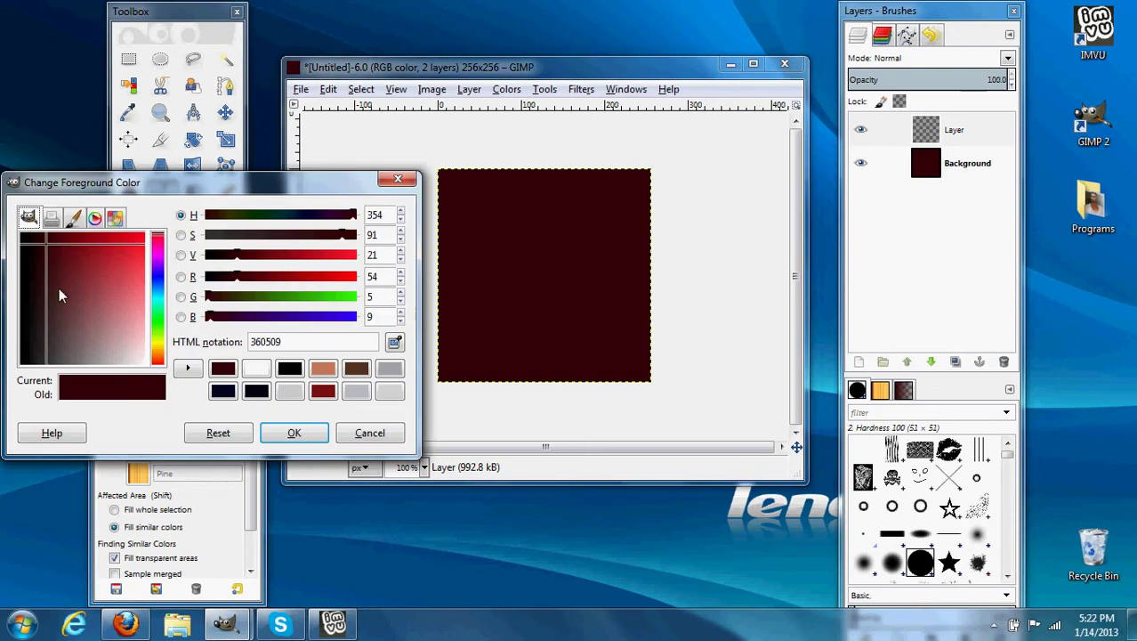
left_click(36, 246)
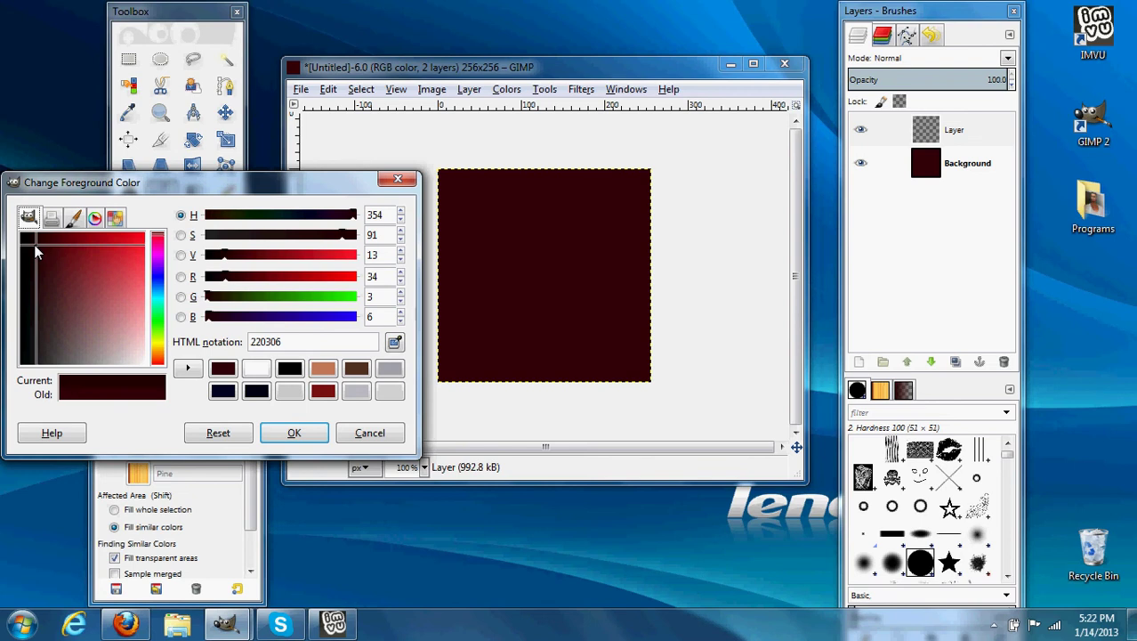
left_click(35, 252)
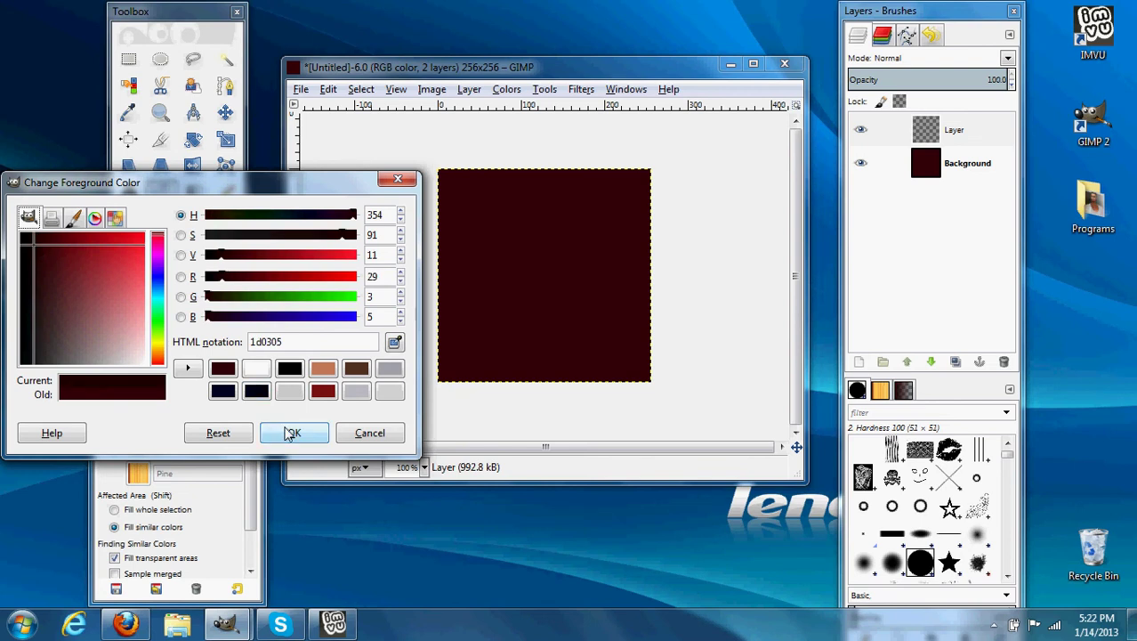
left_click(291, 433)
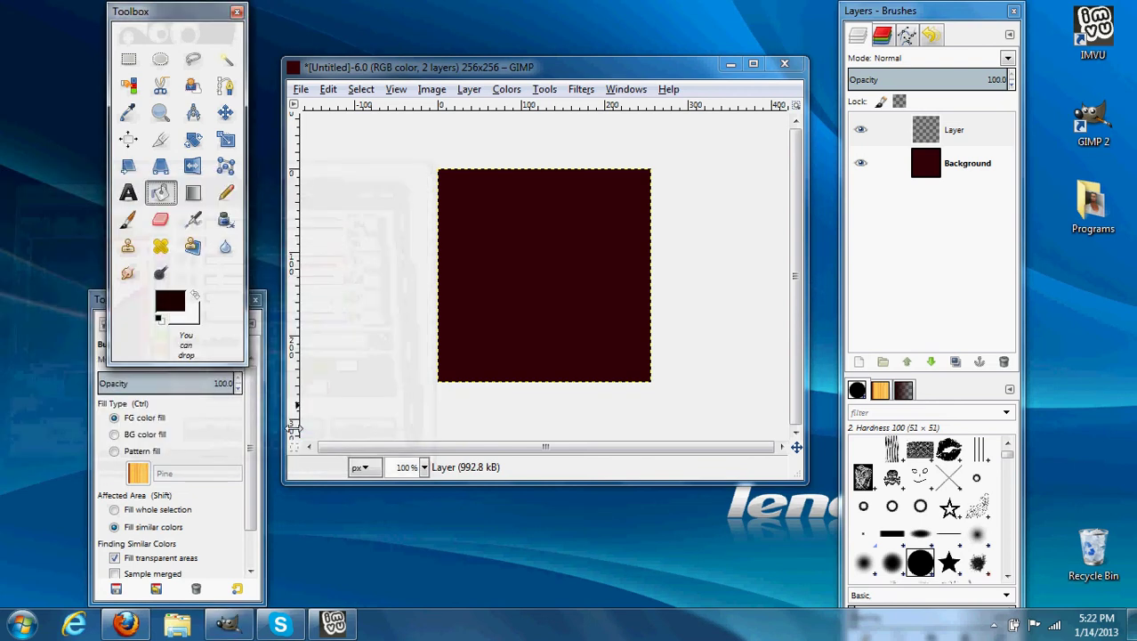
left_click(129, 223)
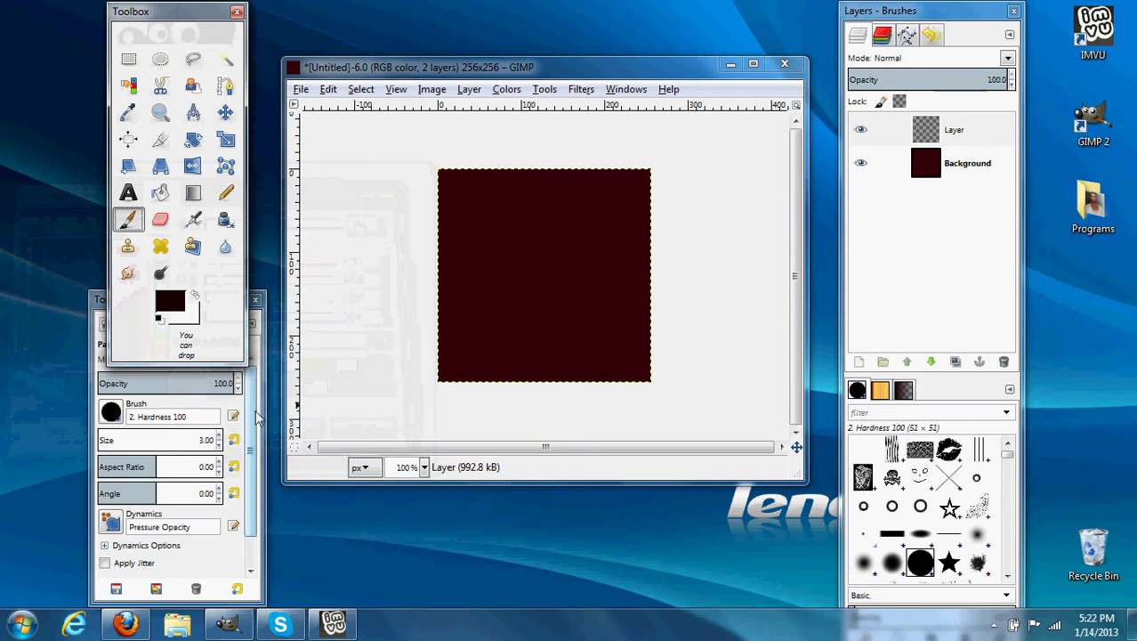
Paint dark looping vertical strokes down the canvas on the new layer.
left_click(460, 380)
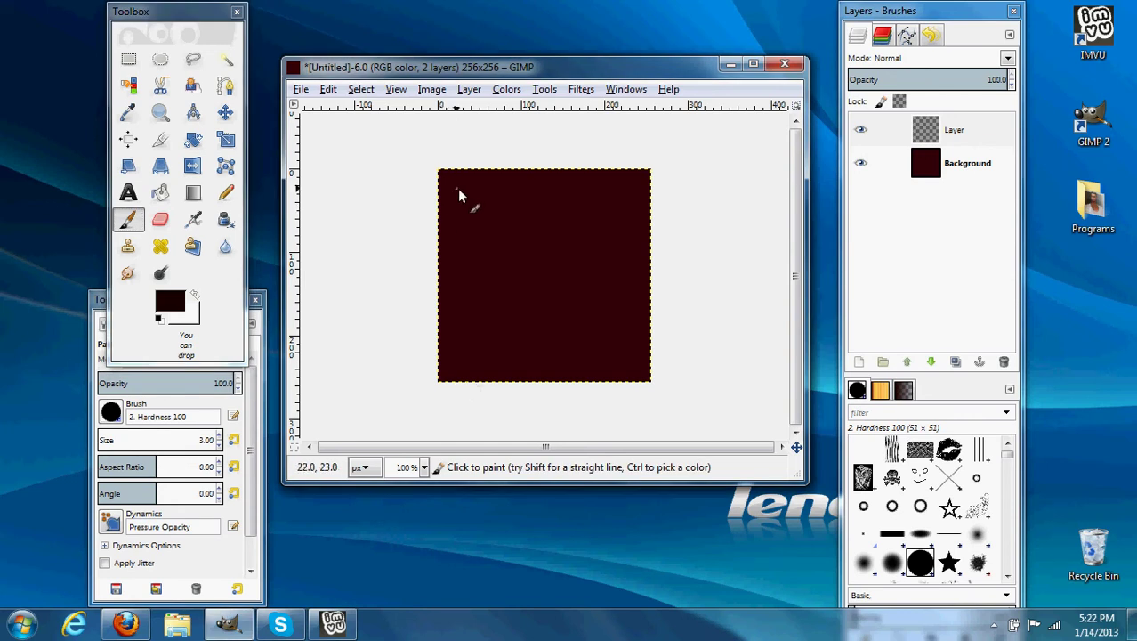
mouse_move(454, 180)
left_mouse_down()
mouse_move(465, 381)
mouse_move(486, 291)
left_mouse_up()
mouse_move(480, 179)
left_mouse_down()
mouse_move(516, 367)
mouse_move(540, 240)
mouse_move(570, 199)
mouse_move(575, 360)
mouse_move(610, 337)
mouse_move(618, 218)
mouse_move(600, 325)
mouse_move(562, 369)
mouse_move(497, 208)
mouse_move(564, 234)
mouse_move(623, 365)
mouse_move(635, 249)
left_mouse_up()
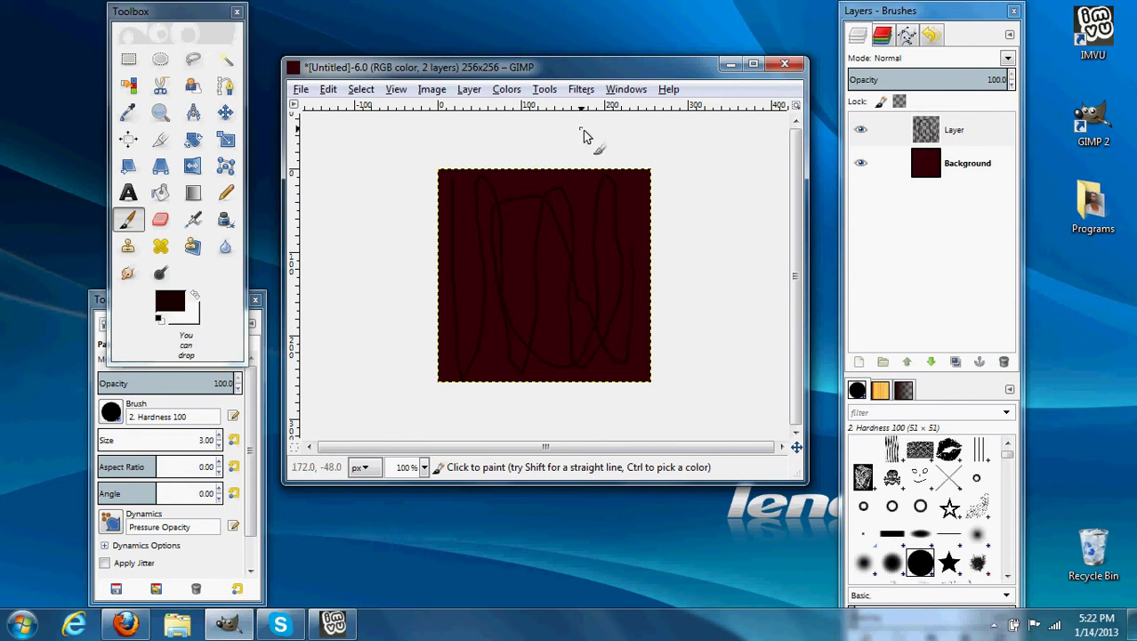
left_click(582, 89)
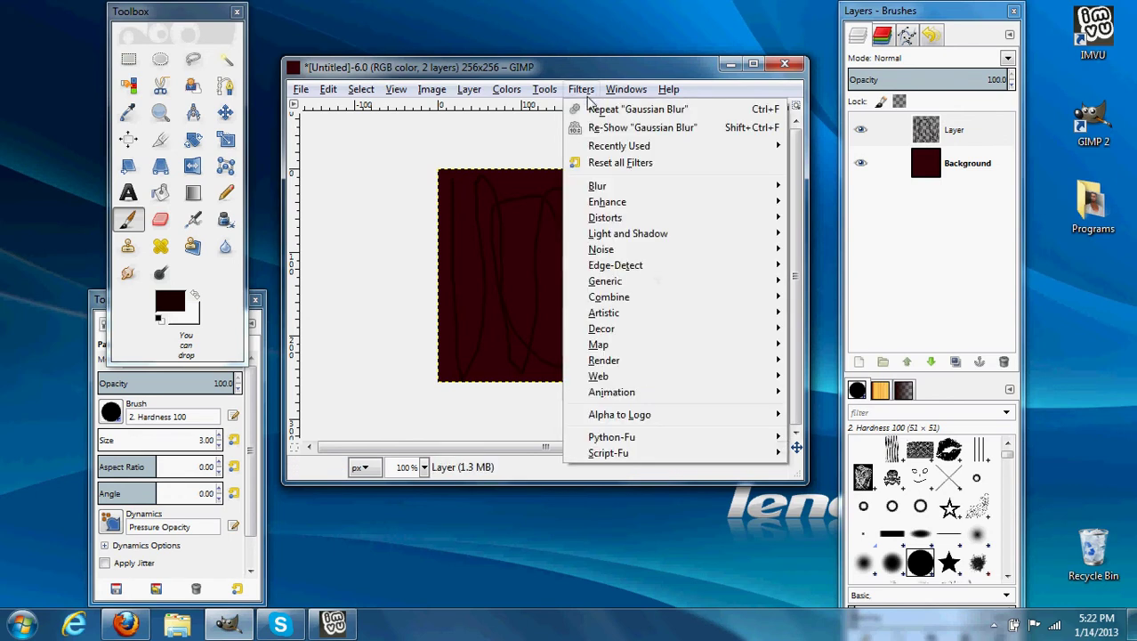
Scatter the dark strokes with Noise > Spread at 256 px horizontally and vertically.
mouse_move(622, 254)
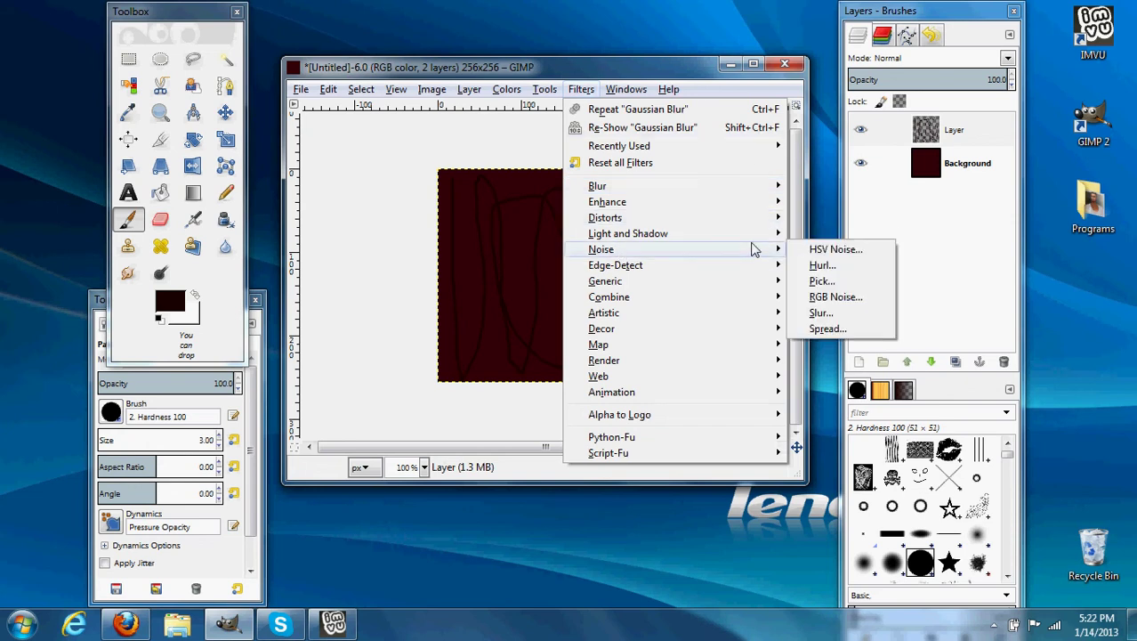
left_click(833, 330)
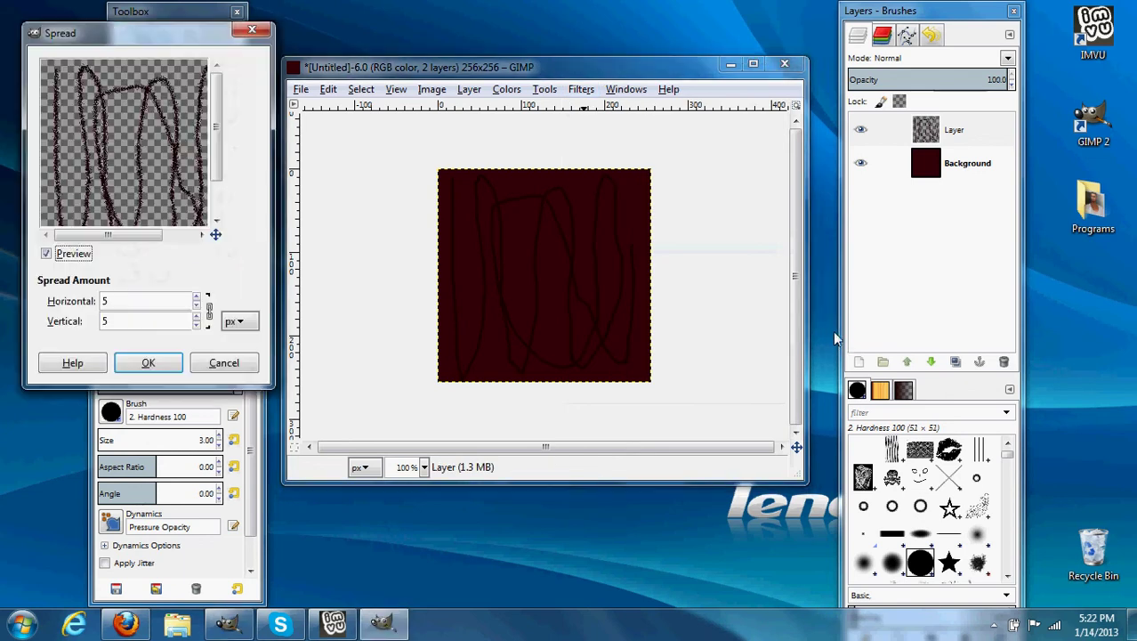
left_click(197, 297)
left_click_drag(198, 299, 198, 299)
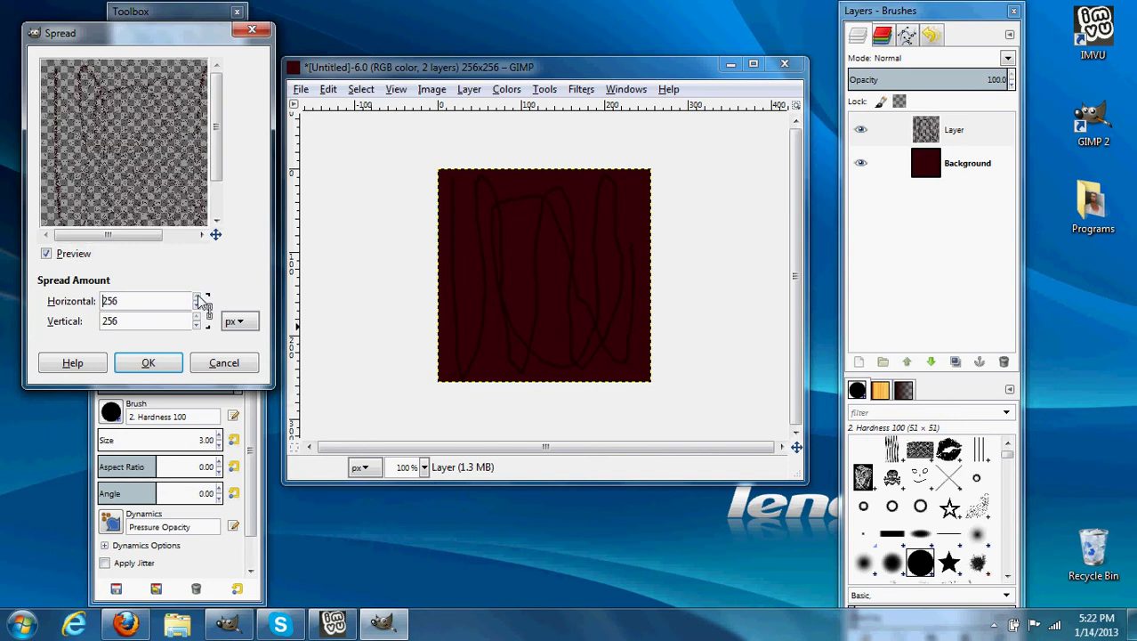
left_click(148, 363)
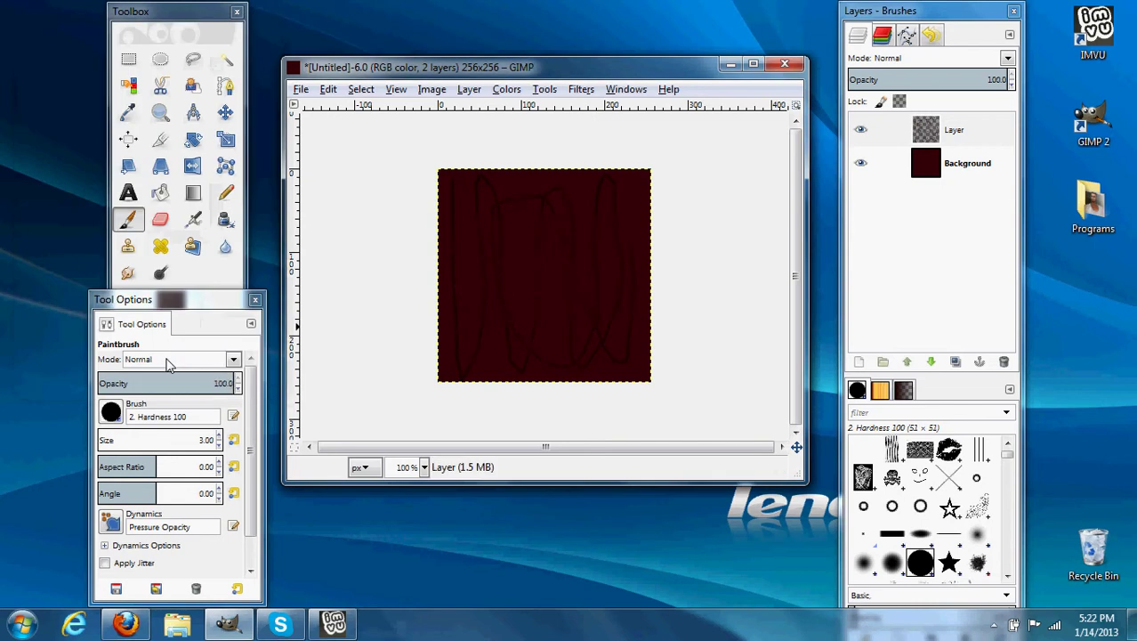
Repeat the Spread filter to break the streaks into finer, uniform grain.
left_click(580, 90)
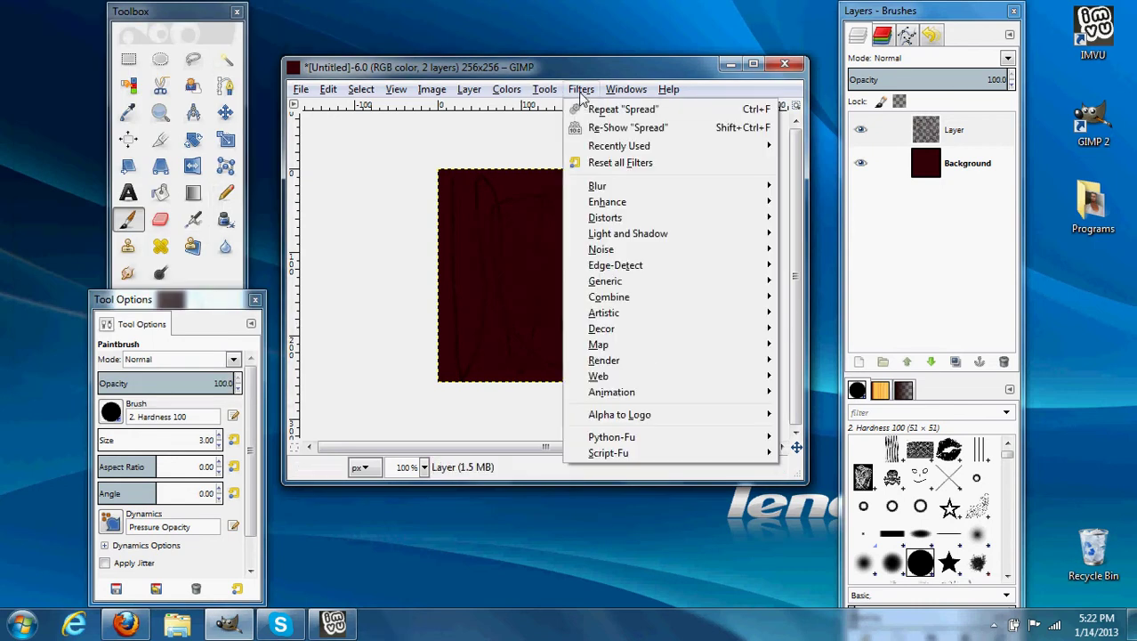
left_click(586, 109)
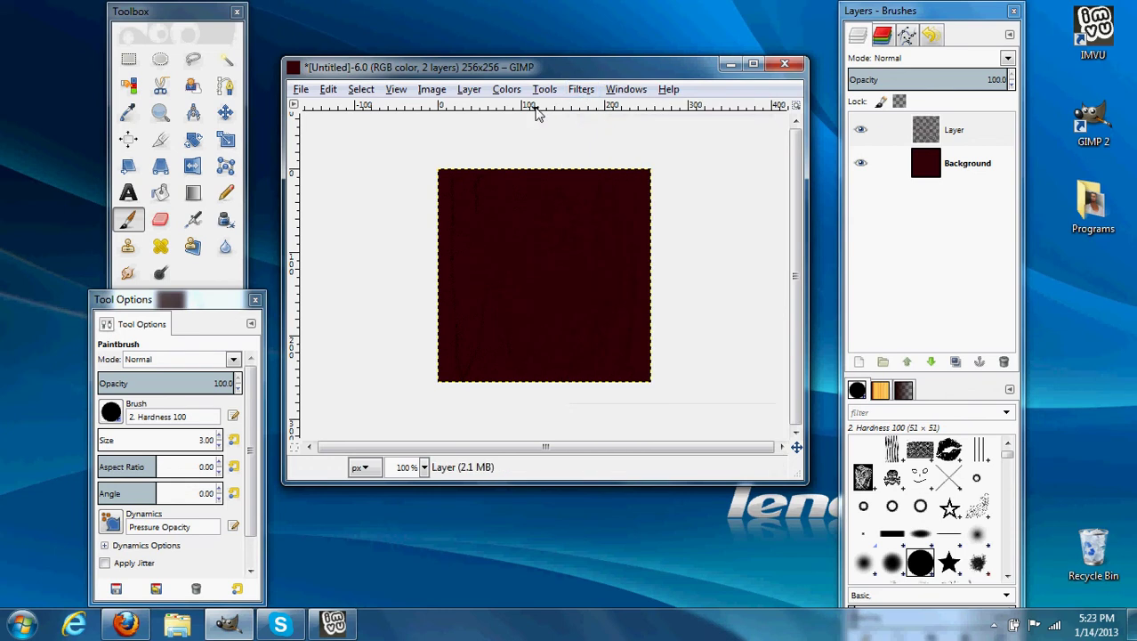
left_click(581, 90)
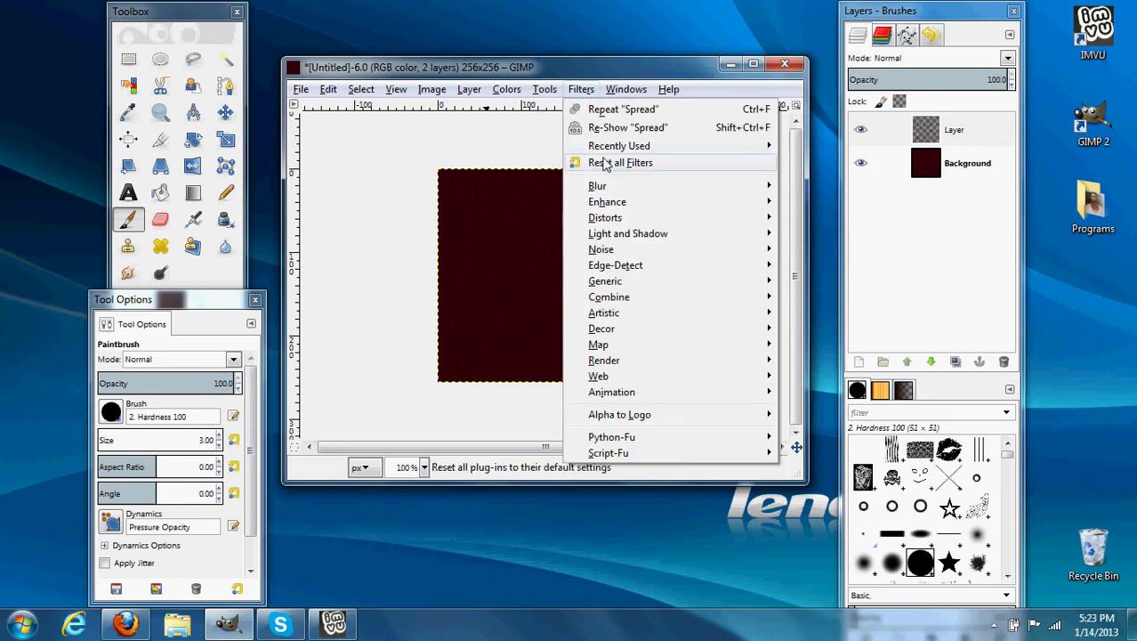
Apply a linear Motion Blur of length 60 at angle 90 to the layer.
mouse_move(611, 187)
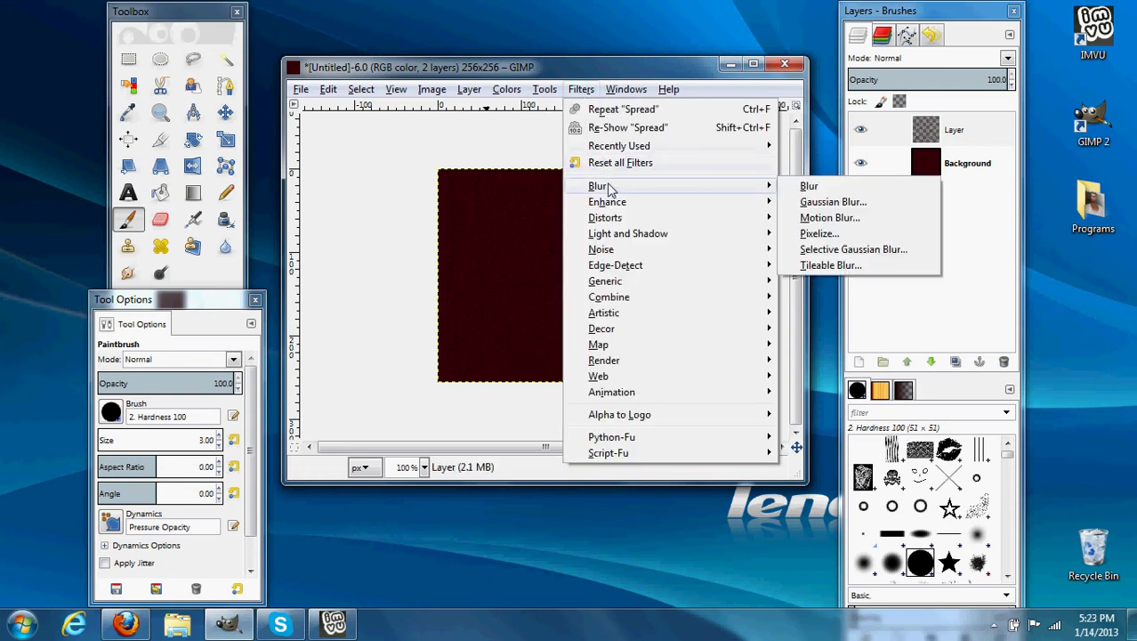
left_click(812, 218)
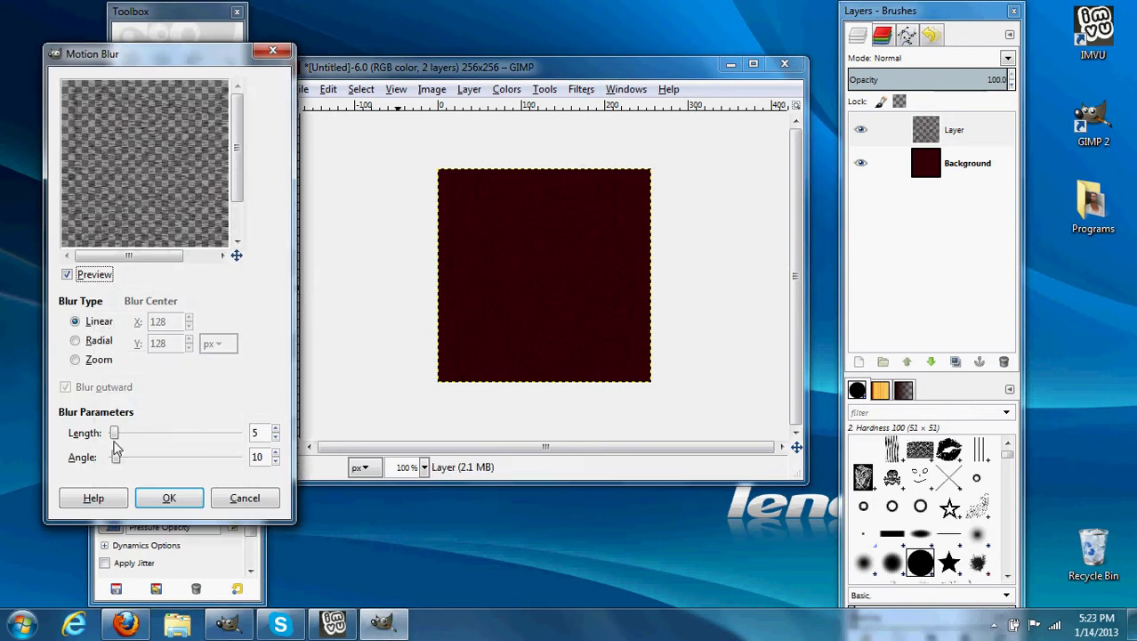
left_click_drag(114, 443, 144, 445)
scroll(267, 436, "down", 2)
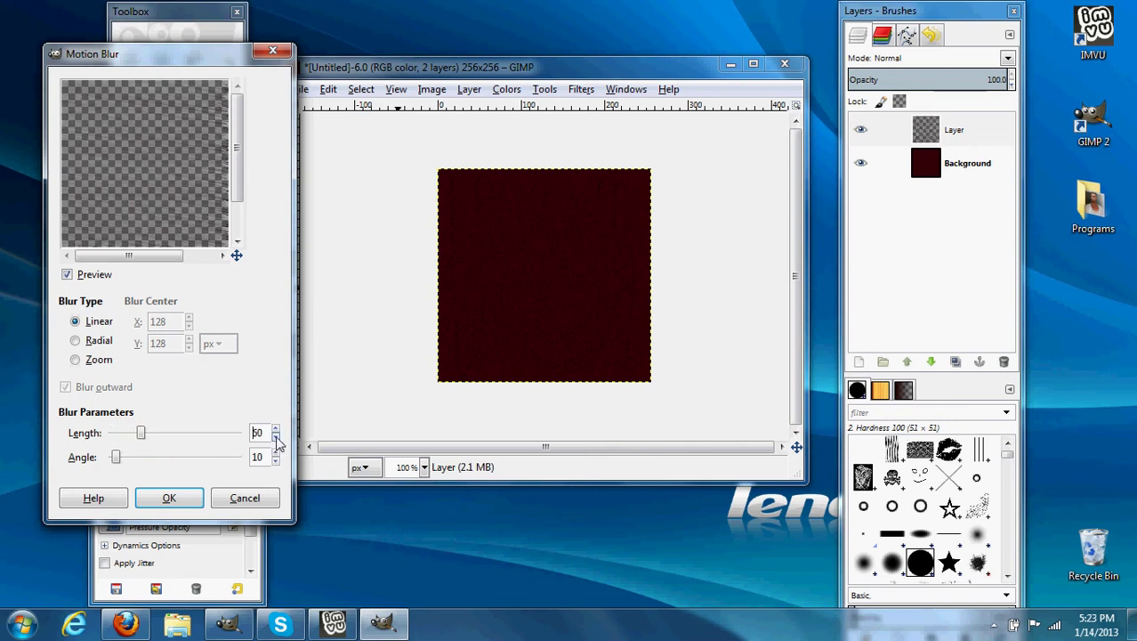
left_click_drag(115, 457, 144, 464)
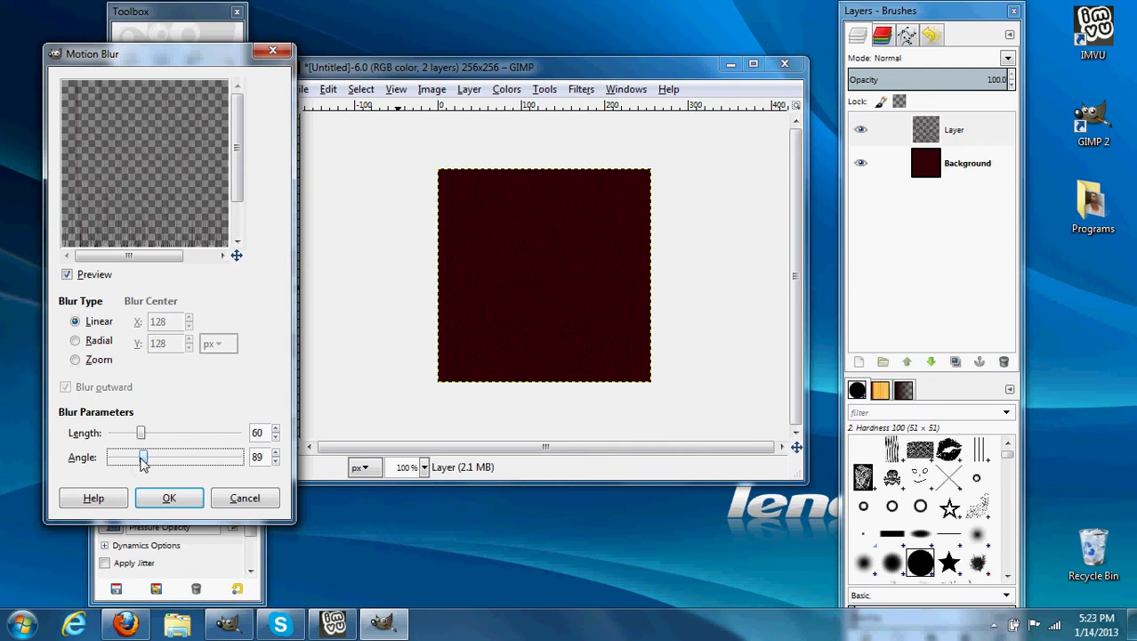
left_click(275, 452)
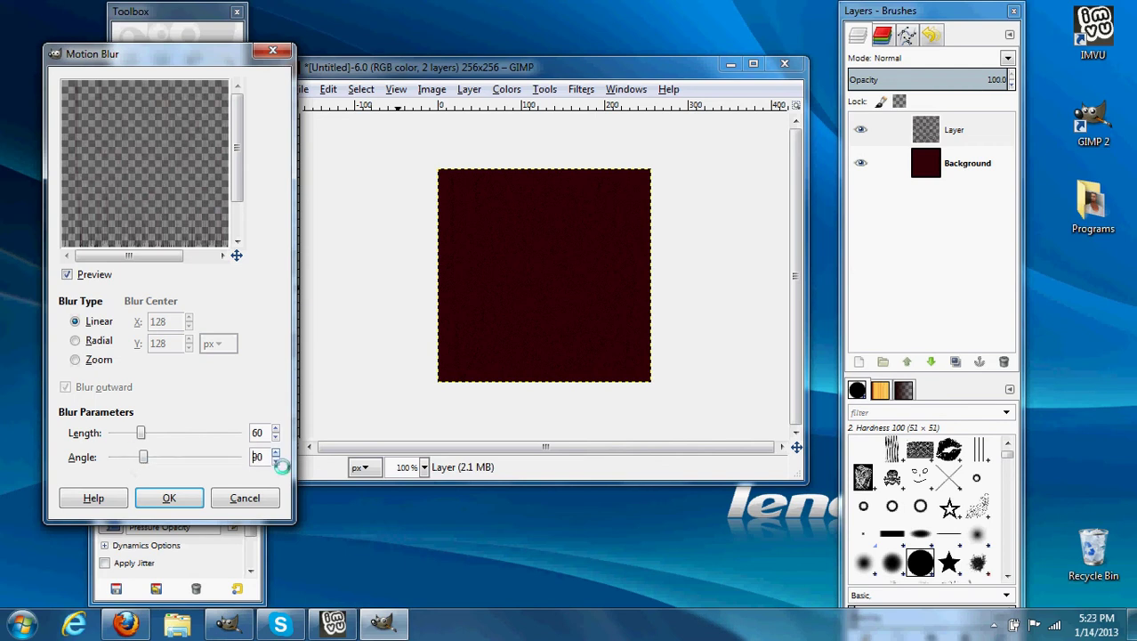
left_click(167, 498)
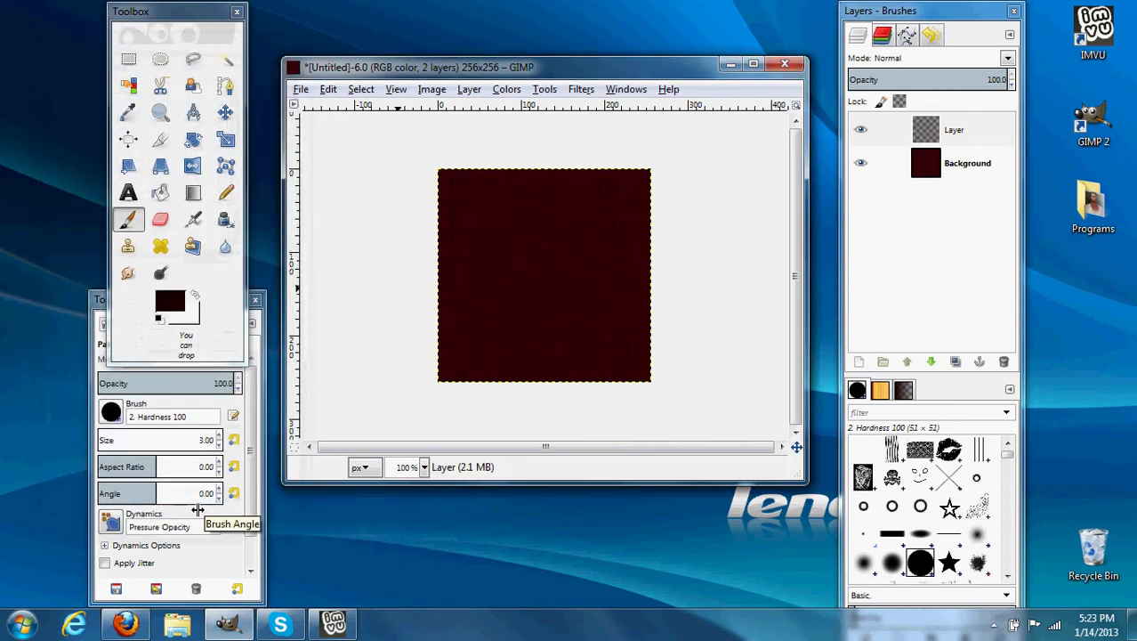
left_click(469, 90)
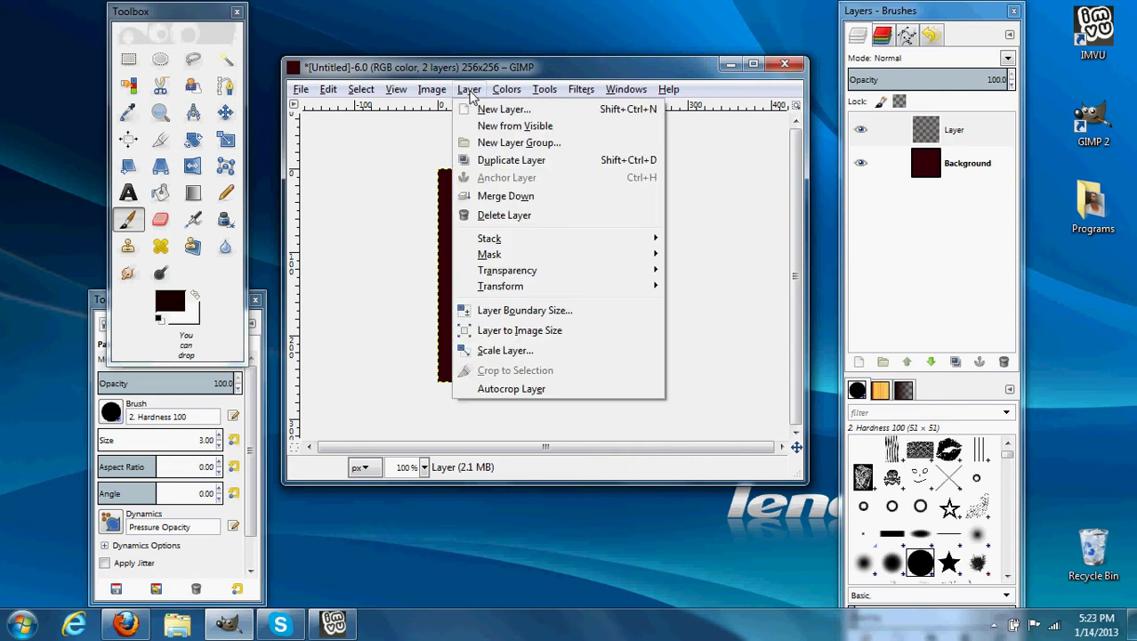
Add transparent Layer #1 and paint dark red (83020e) zigzag strokes across the square.
left_click(485, 110)
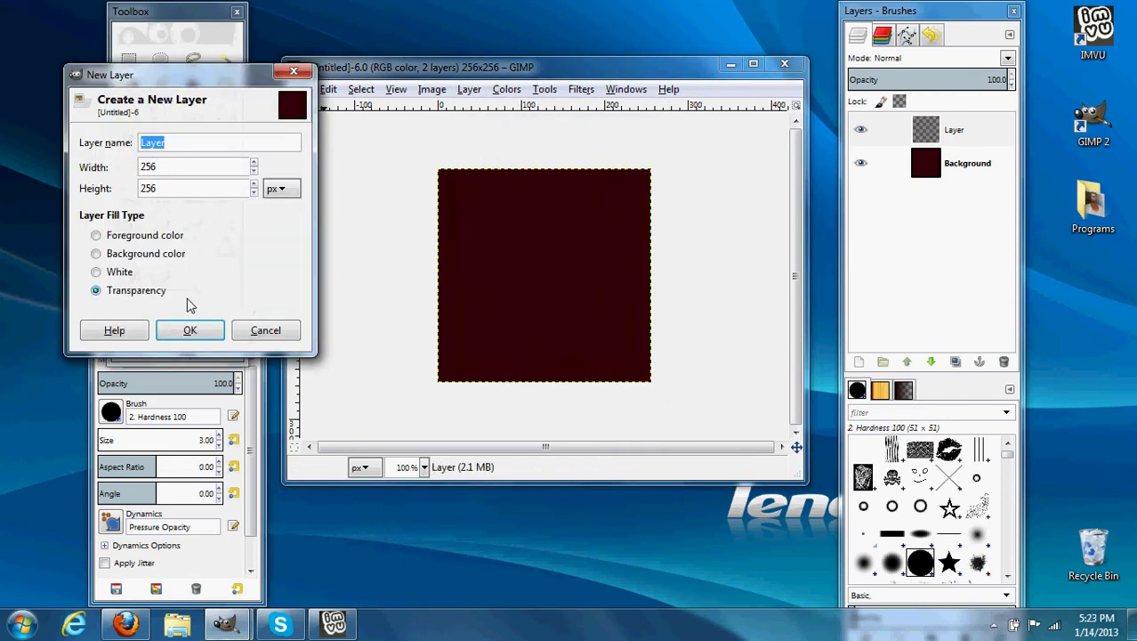
left_click(189, 330)
left_click(181, 309)
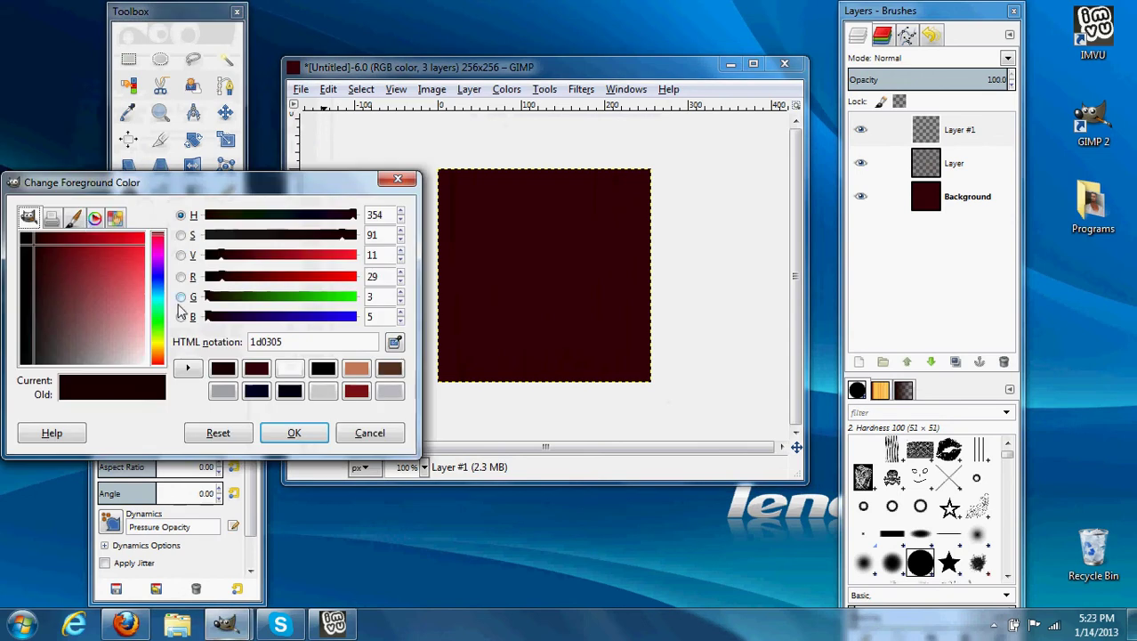
left_click(85, 235)
left_click(296, 432)
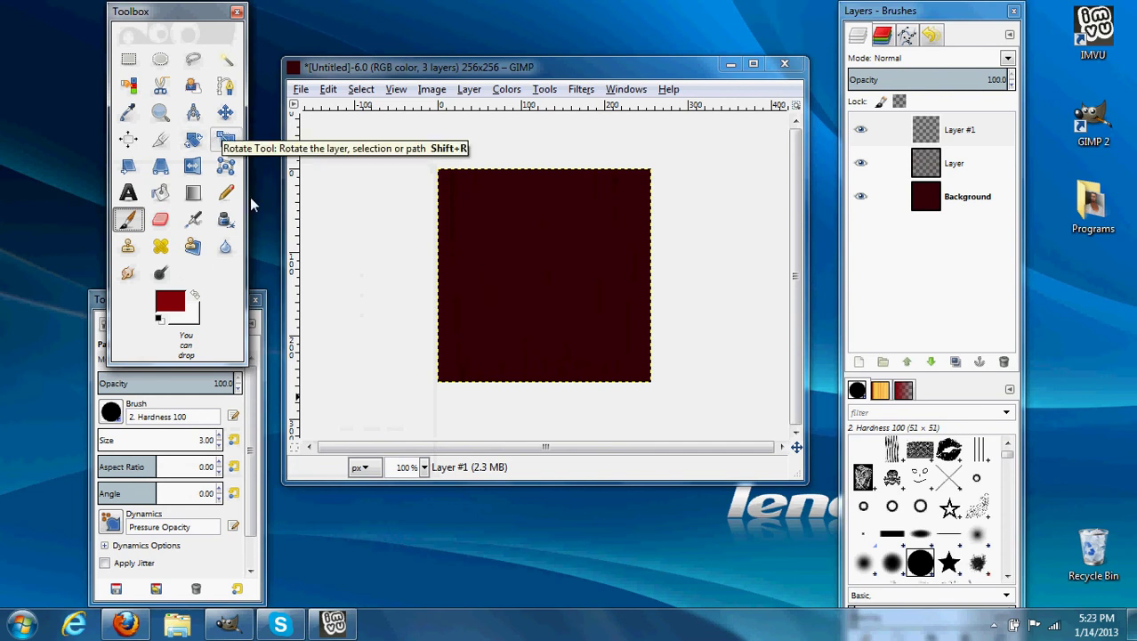
left_click(474, 301)
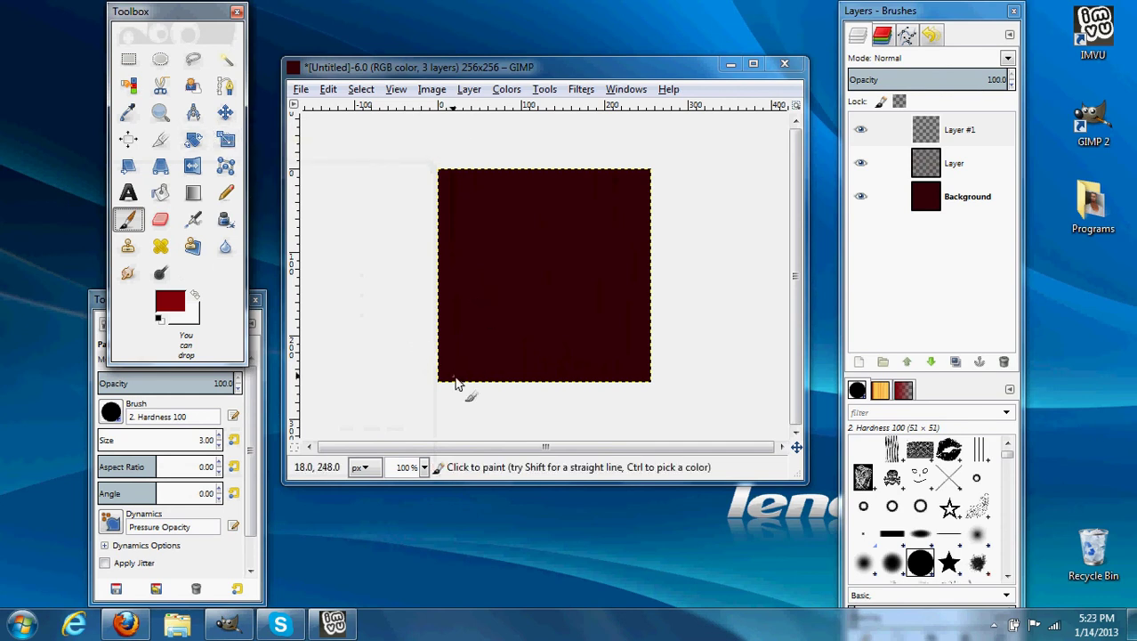
mouse_move(455, 379)
left_mouse_down()
mouse_move(471, 177)
mouse_move(499, 381)
mouse_move(539, 179)
mouse_move(564, 351)
mouse_move(611, 166)
mouse_move(630, 358)
mouse_move(501, 237)
mouse_move(485, 203)
mouse_move(524, 347)
left_mouse_up()
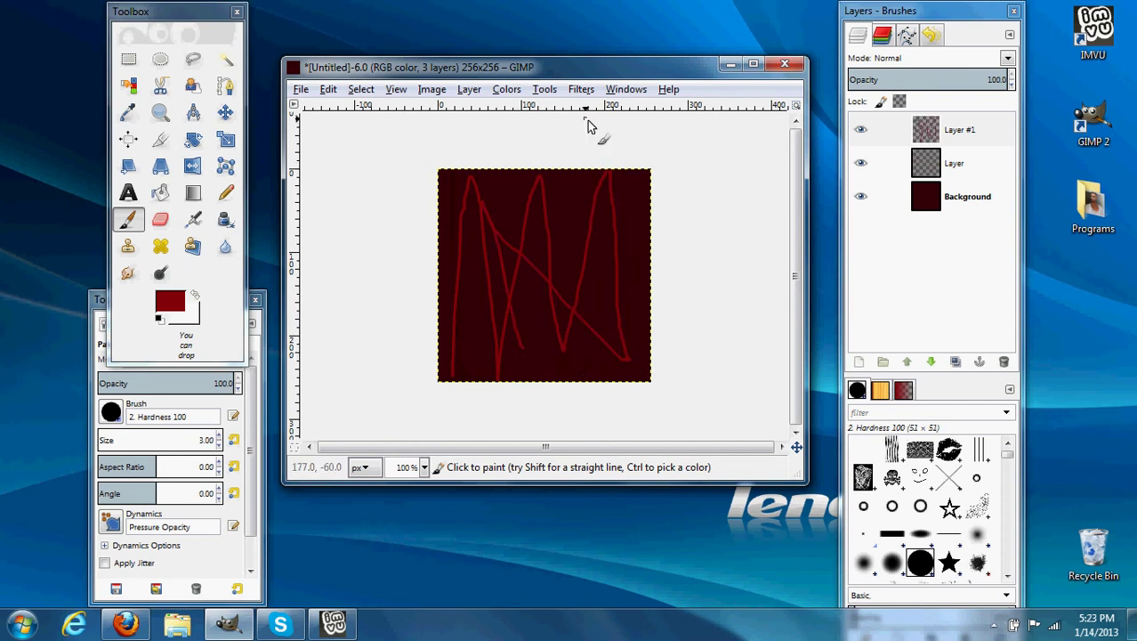
Scatter the Layer #1 red strokes with Spread at 256×256.
left_click(581, 89)
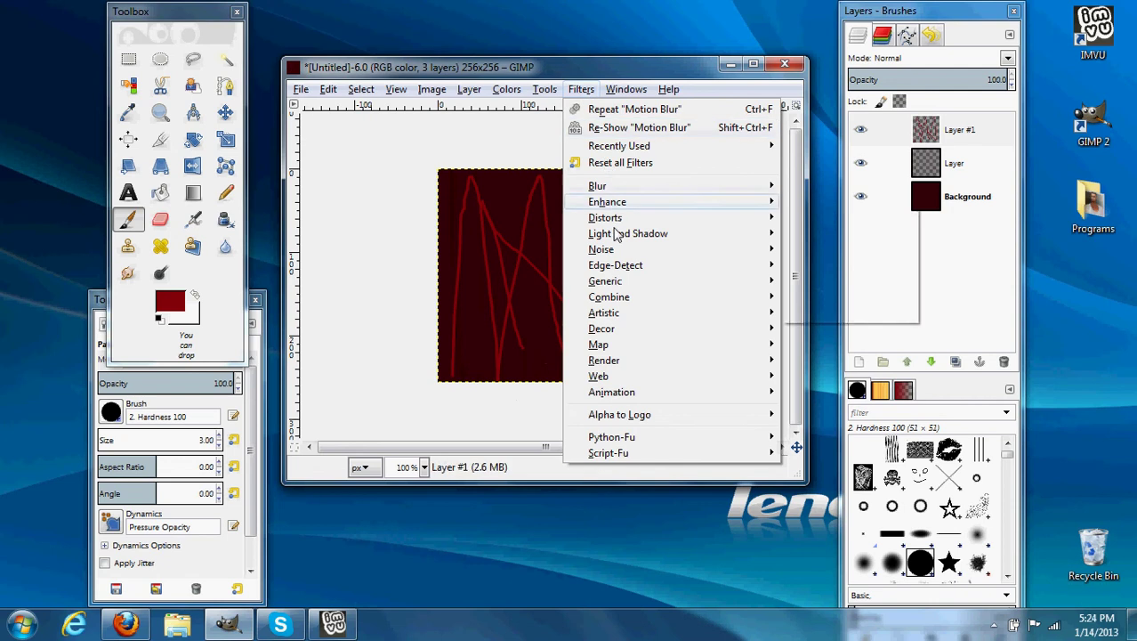
mouse_move(610, 251)
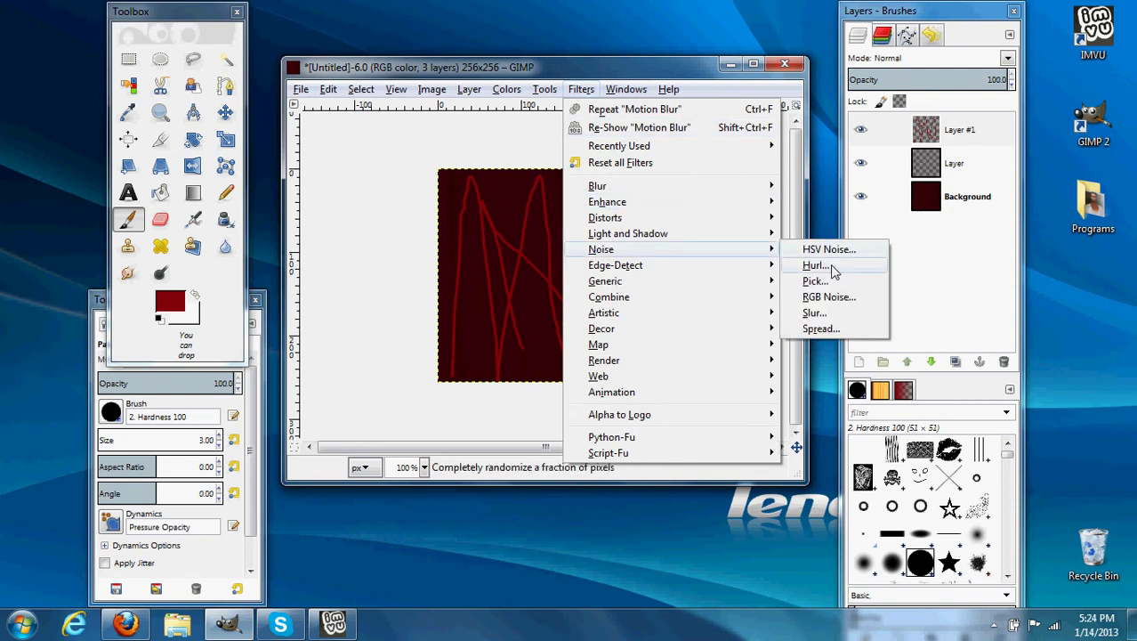
left_click(819, 328)
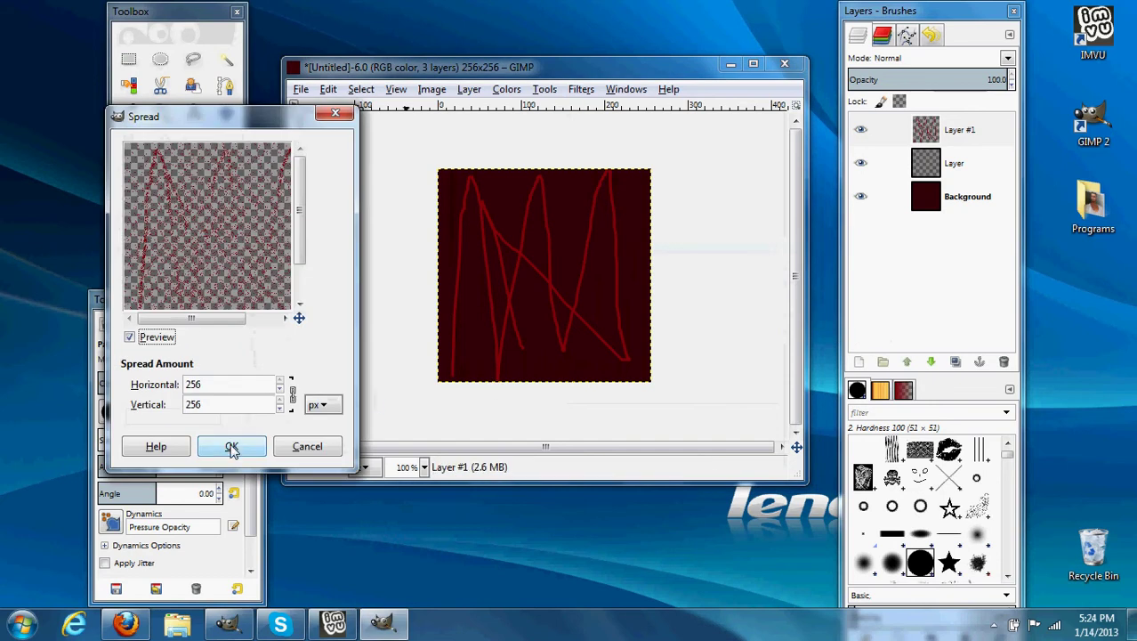
left_click(231, 447)
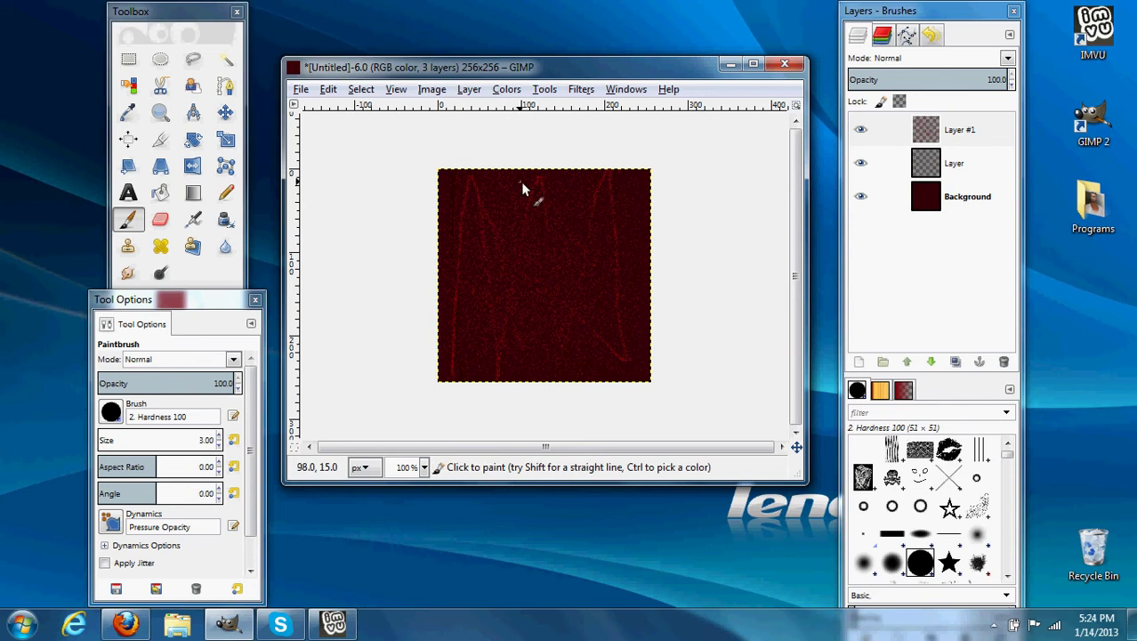
Motion-blur Layer #1 at length 60, angle 90 into vertical red streaks.
left_click(581, 89)
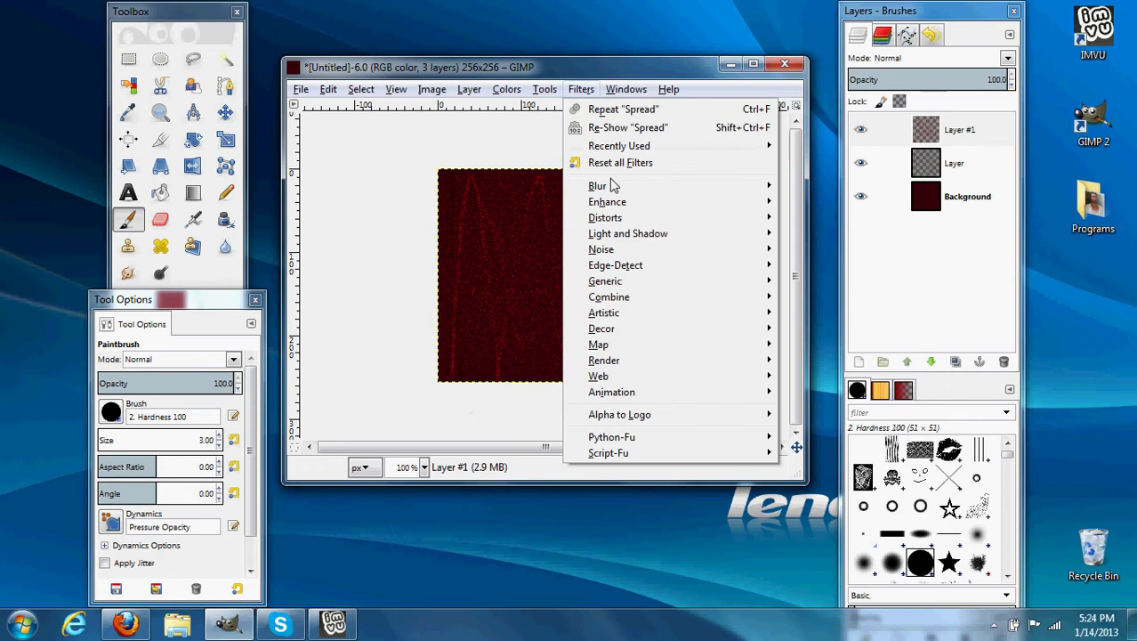
mouse_move(613, 185)
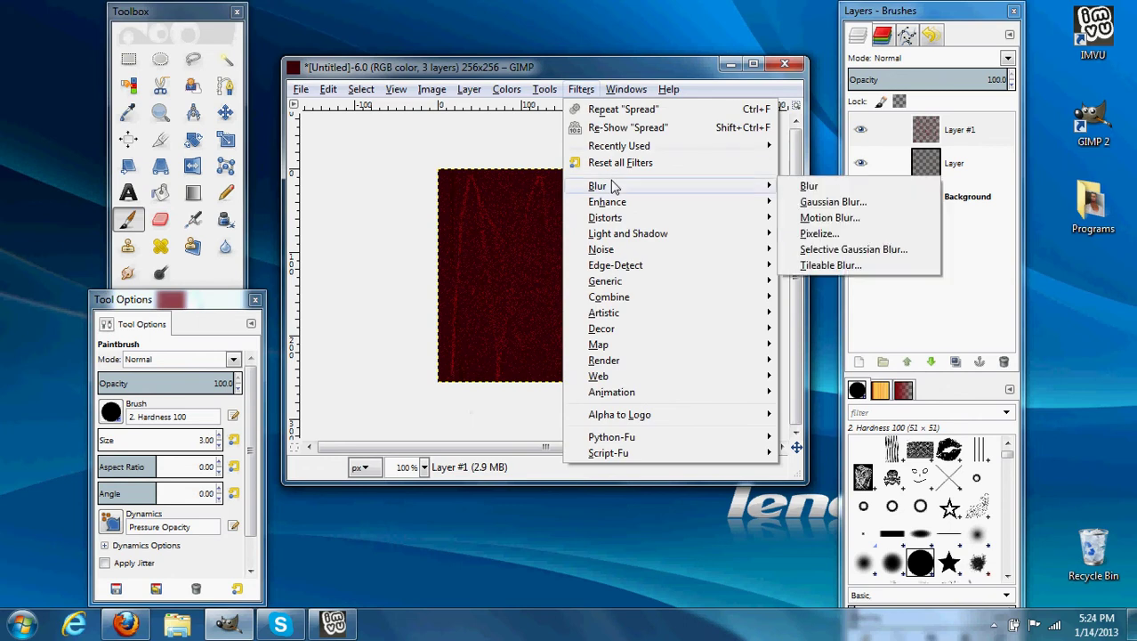
left_click(824, 219)
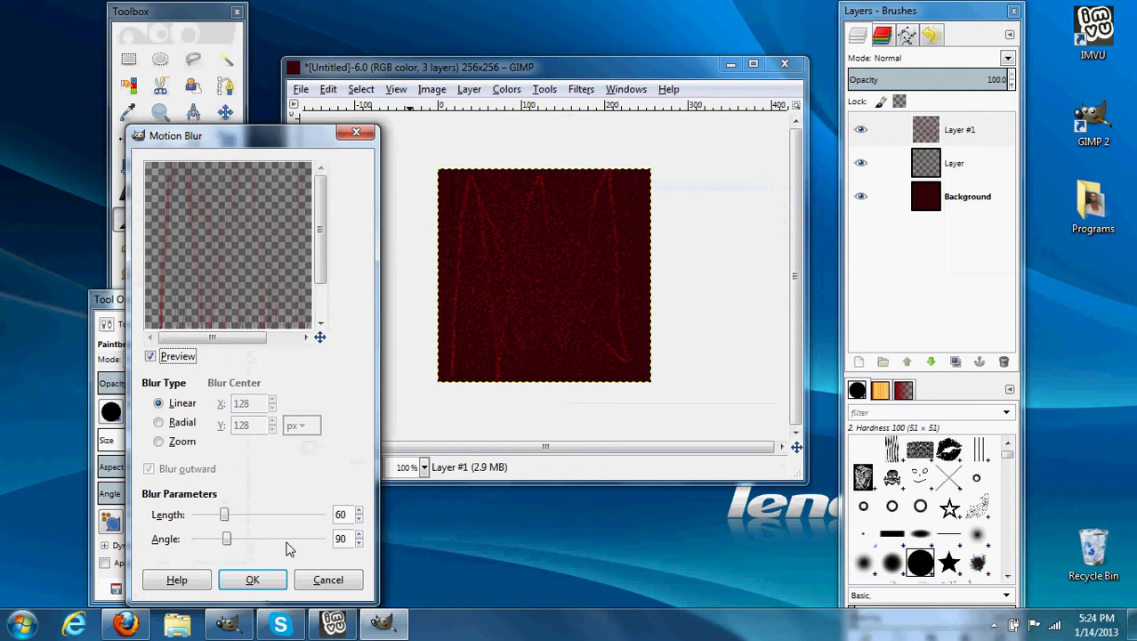
left_click(257, 580)
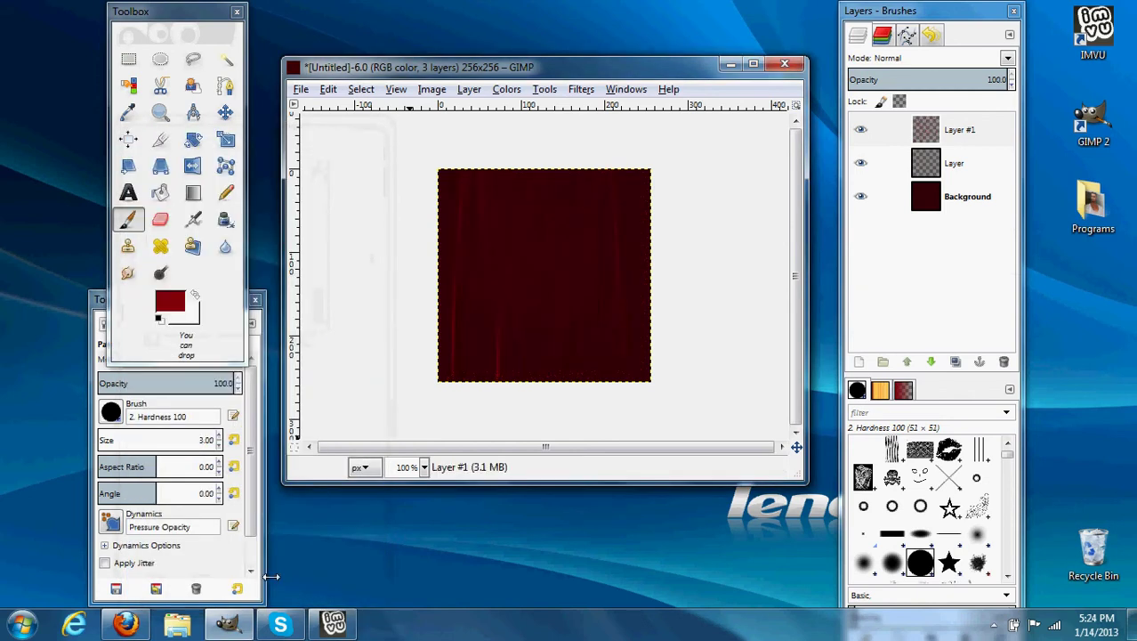
Set the foreground colour to a brighter red.
left_click(181, 312)
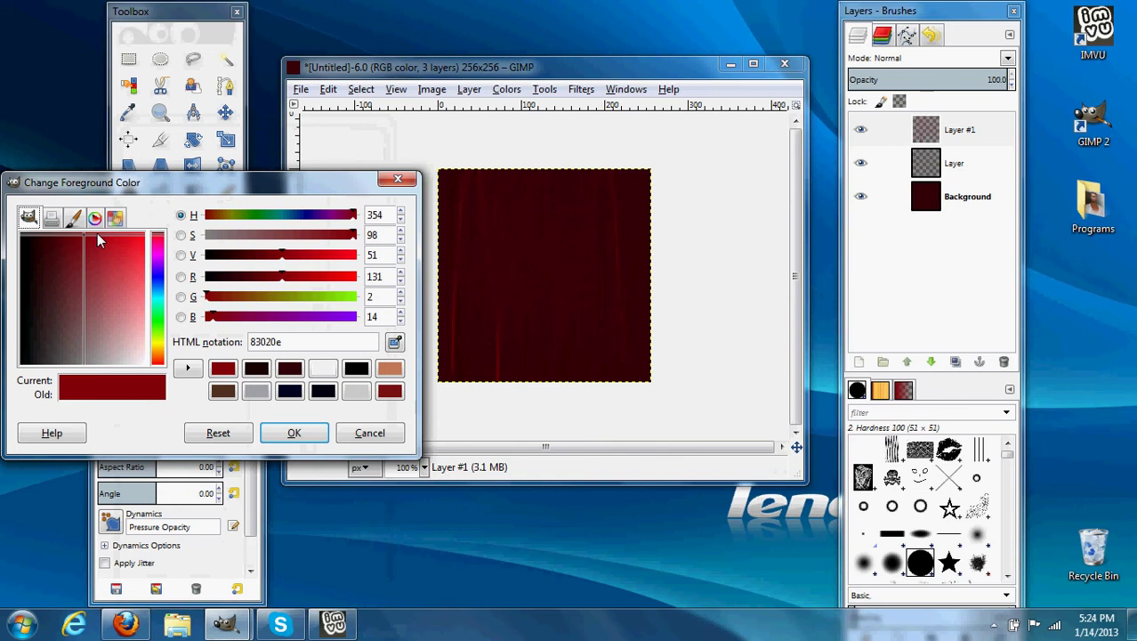
left_click(97, 233)
left_click(283, 436)
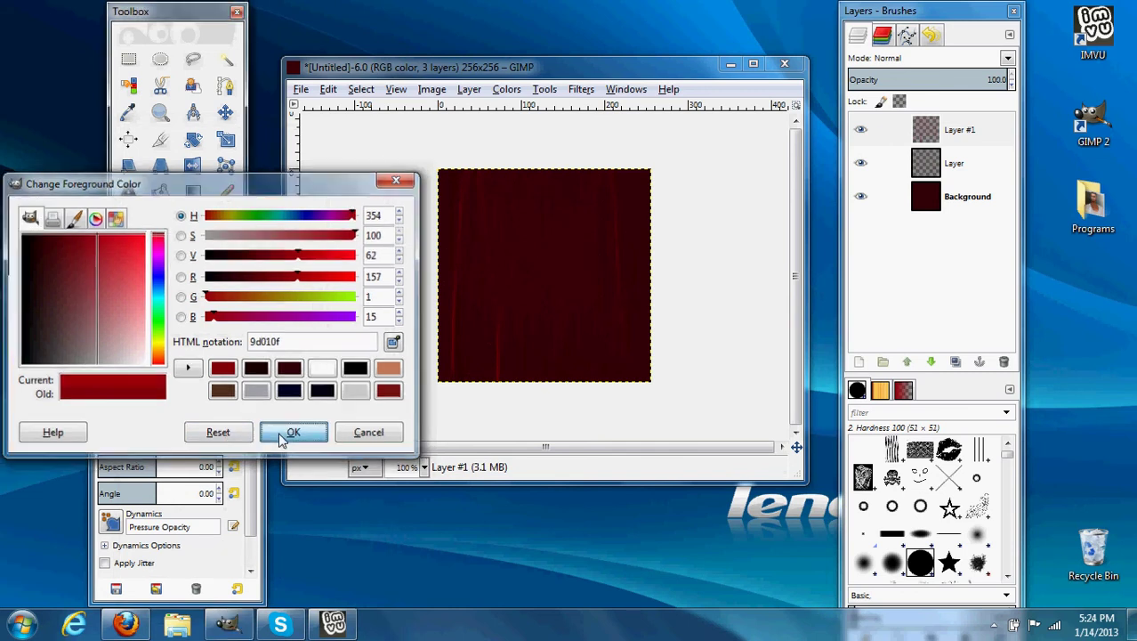
Add transparent Layer #2 and paint bright red zigzag strokes across it.
left_click(467, 90)
left_click(474, 110)
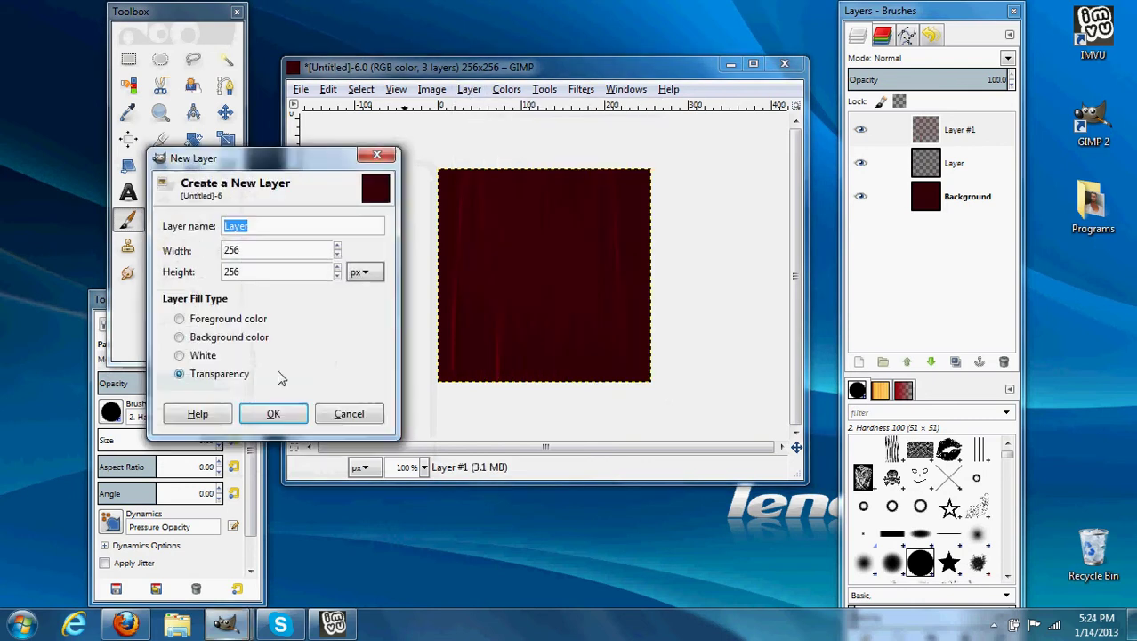
left_click(275, 410)
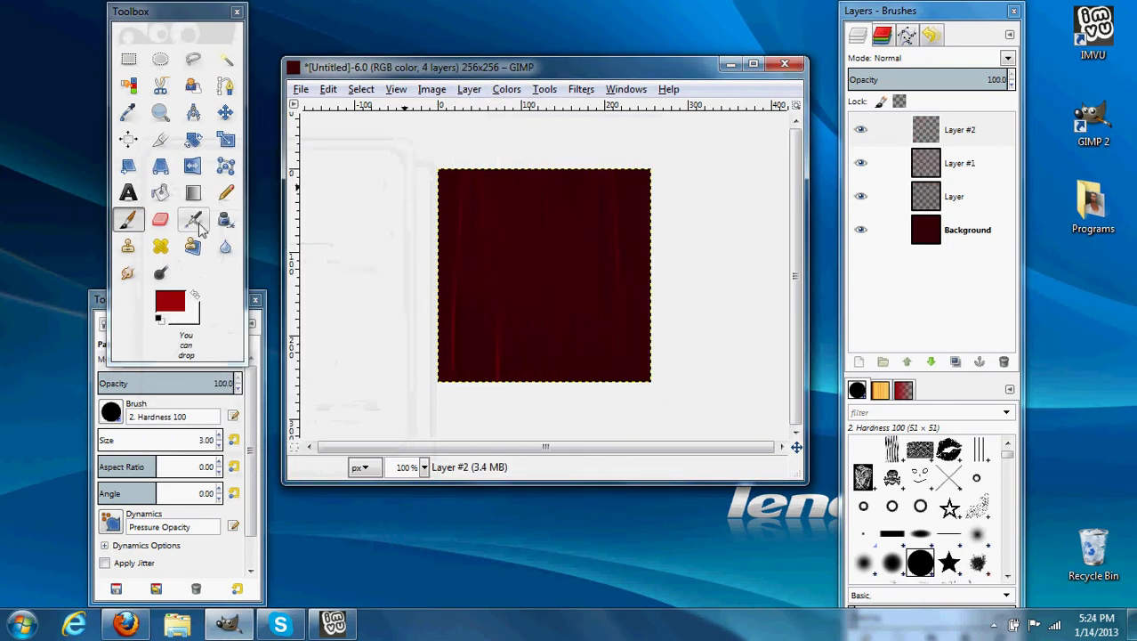
mouse_move(455, 359)
left_mouse_down()
mouse_move(463, 173)
mouse_move(512, 364)
mouse_move(553, 172)
mouse_move(569, 331)
mouse_move(615, 148)
mouse_move(647, 362)
mouse_move(499, 250)
mouse_move(552, 360)
mouse_move(482, 189)
mouse_move(482, 243)
mouse_move(546, 335)
mouse_move(620, 360)
left_mouse_up()
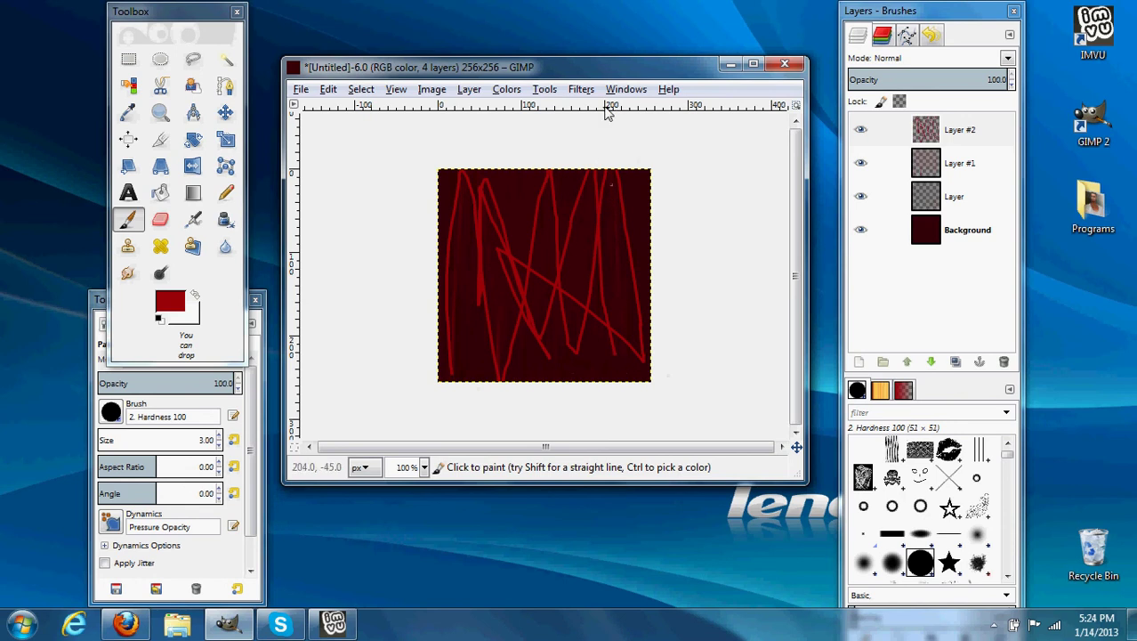
left_click(583, 91)
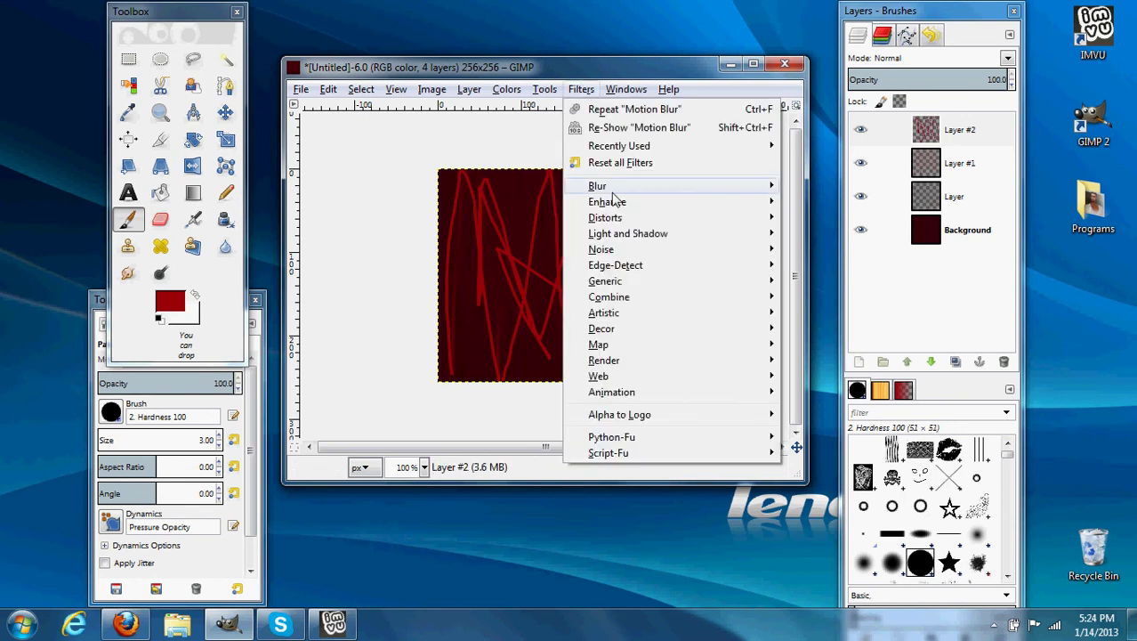
Open Gaussian Blur and cancel it without applying.
mouse_move(612, 190)
left_click(825, 207)
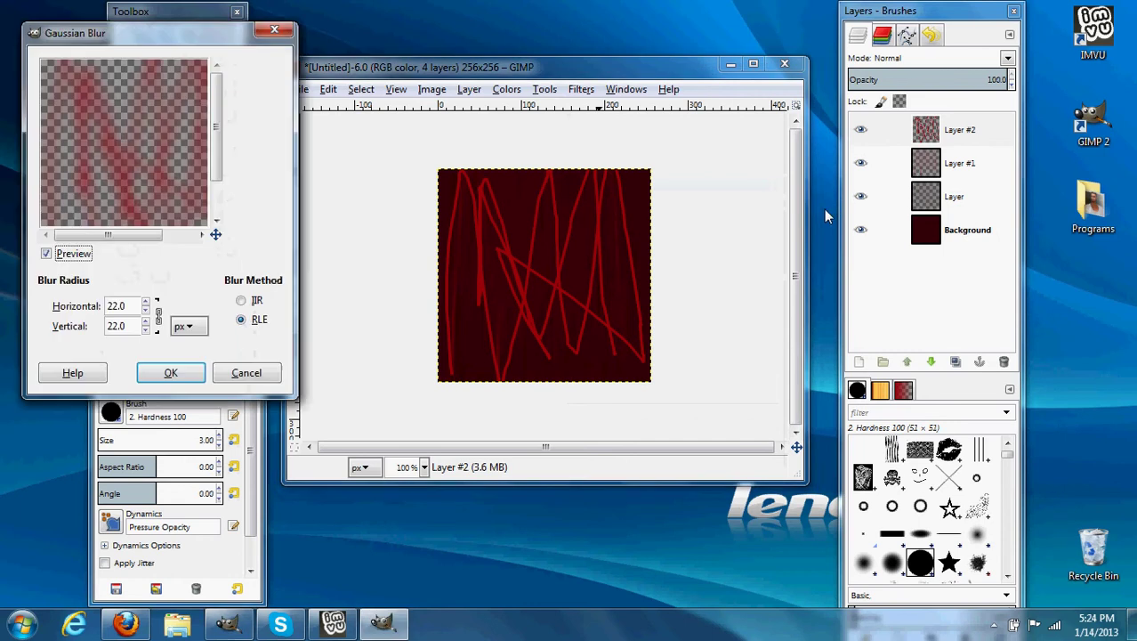
left_click(264, 373)
Apply Spread at 256 to Layer #2's red strokes, then repeat it once.
left_click(590, 91)
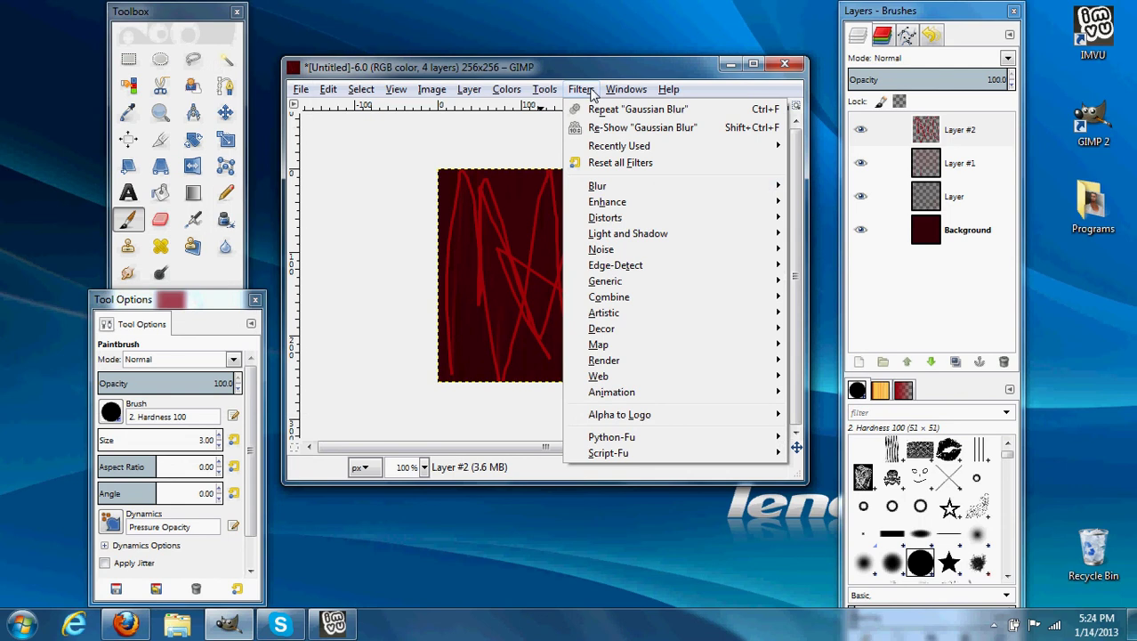
mouse_move(623, 251)
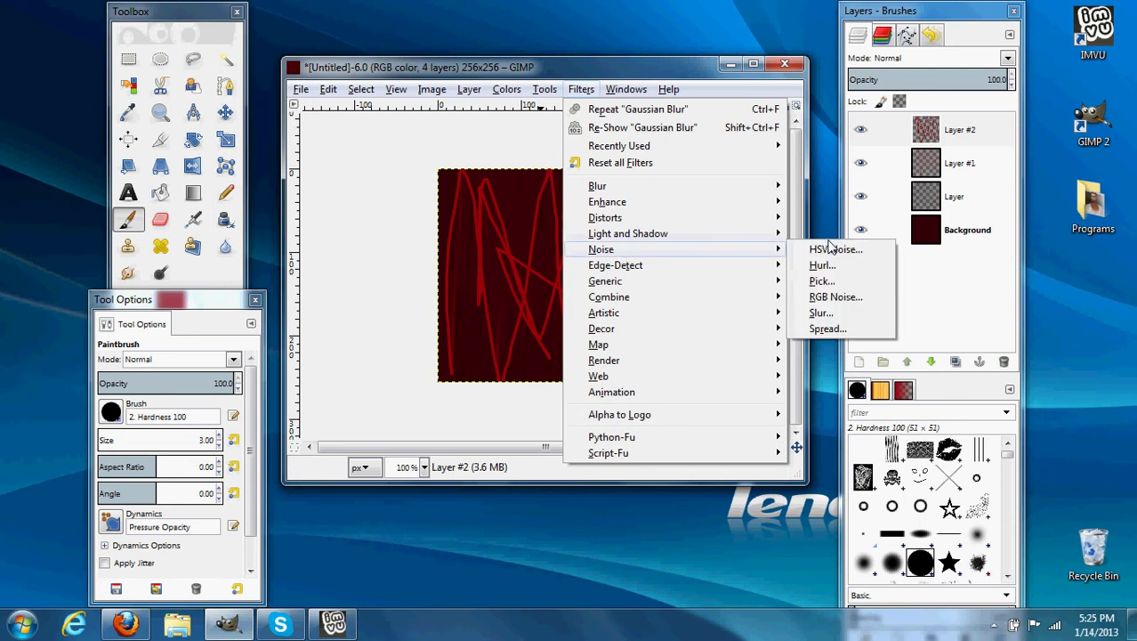
left_click(834, 328)
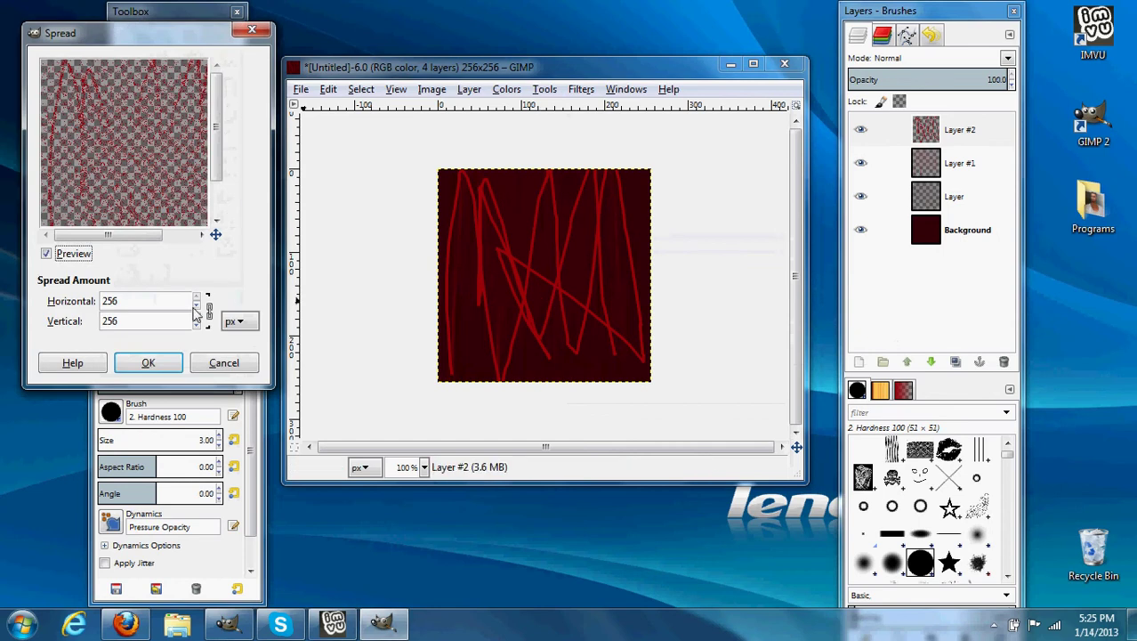
left_click(172, 362)
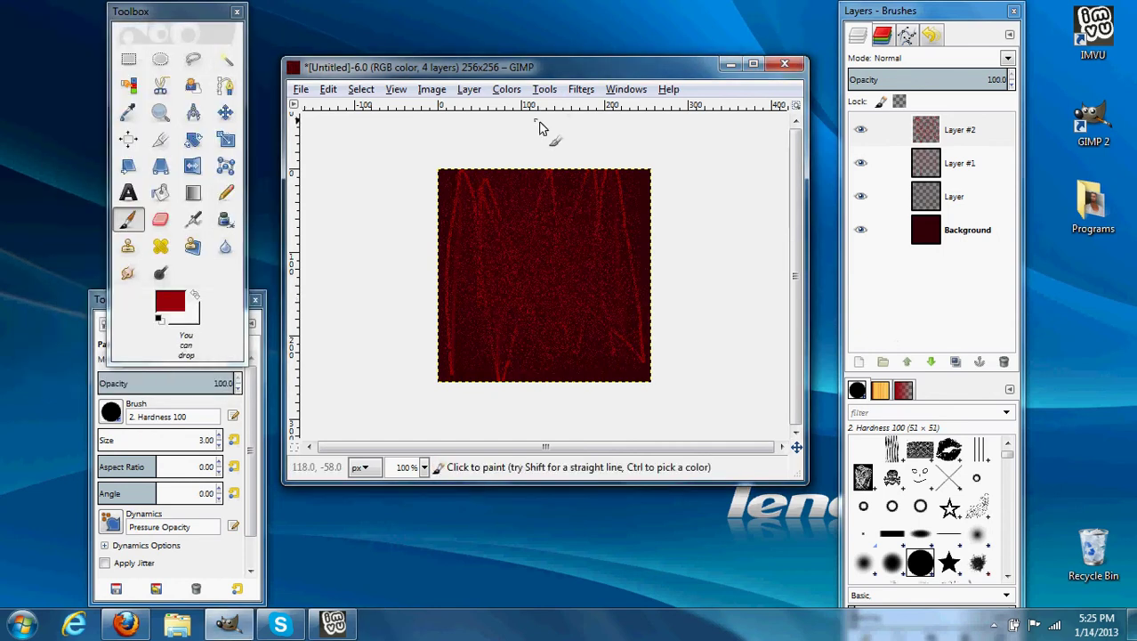
left_click(583, 90)
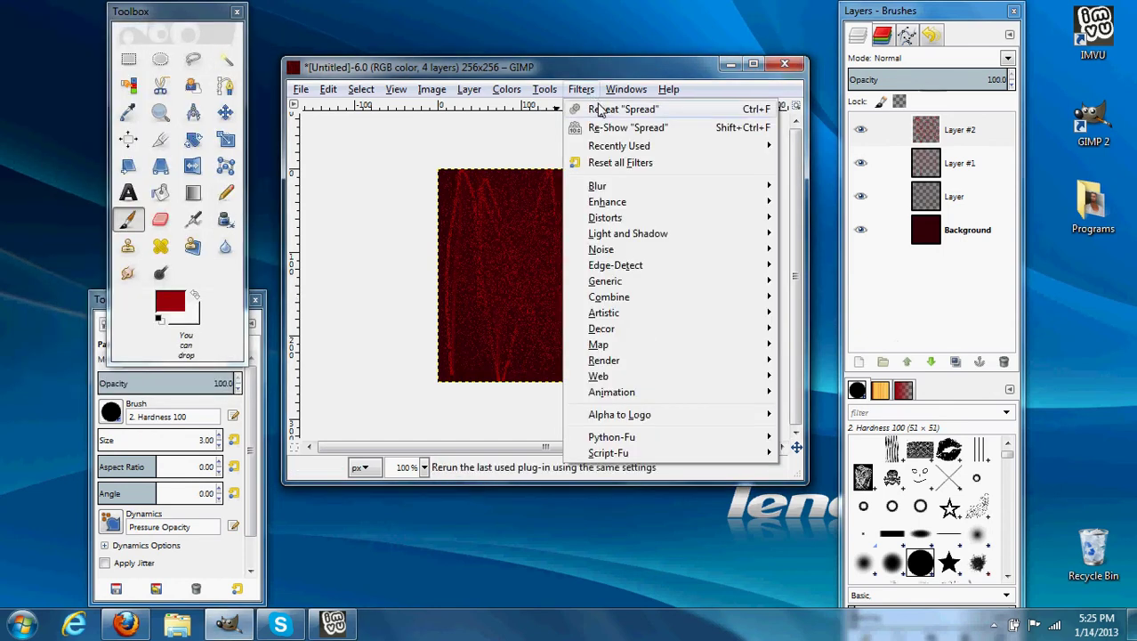
left_click(599, 108)
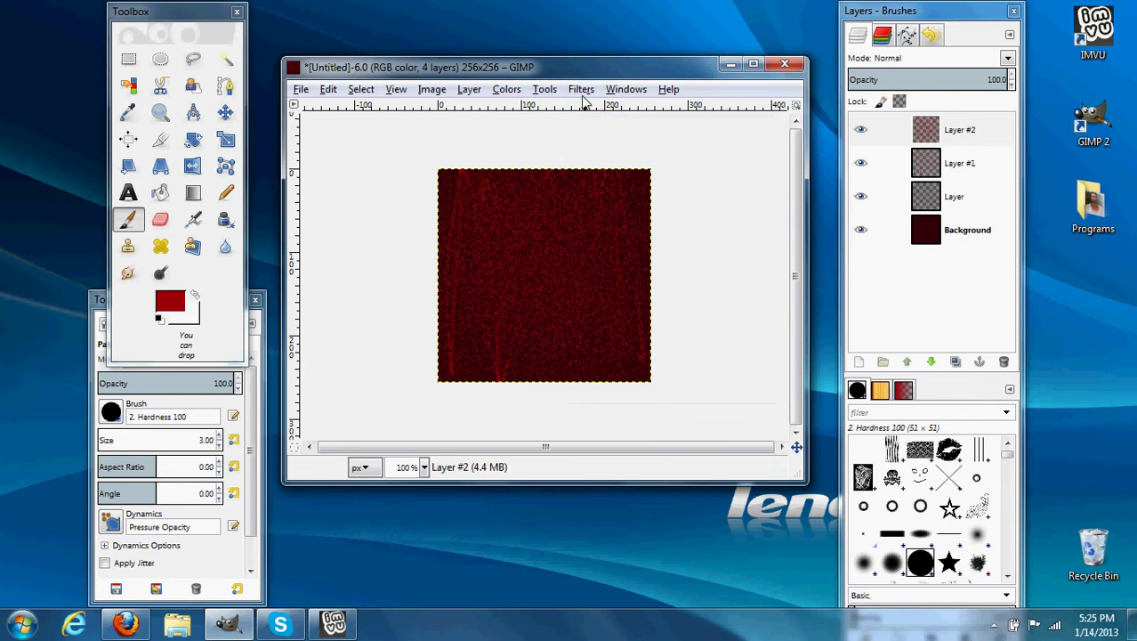
Motion-blur Layer #2 at length 60, angle 90 into soft vertical streaks.
left_click(584, 92)
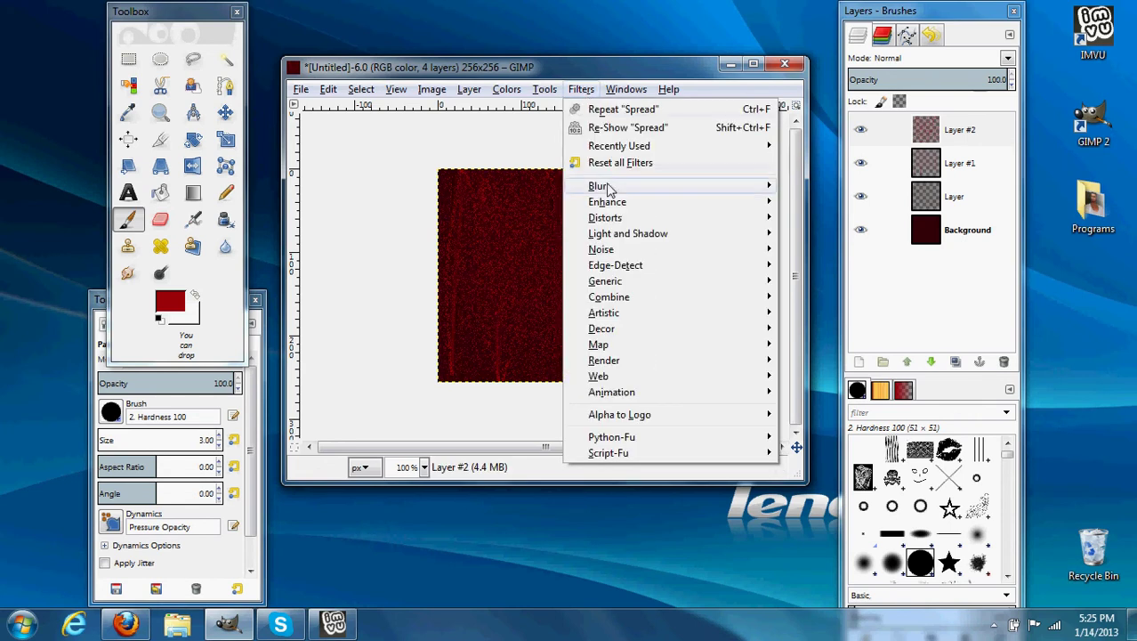
mouse_move(609, 190)
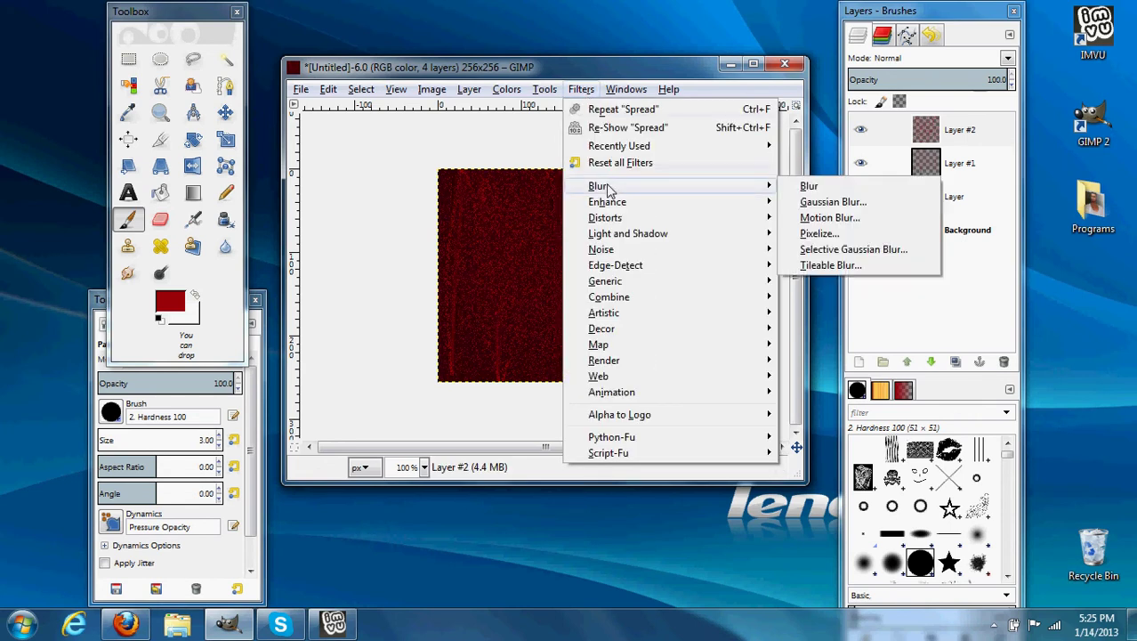
left_click(814, 219)
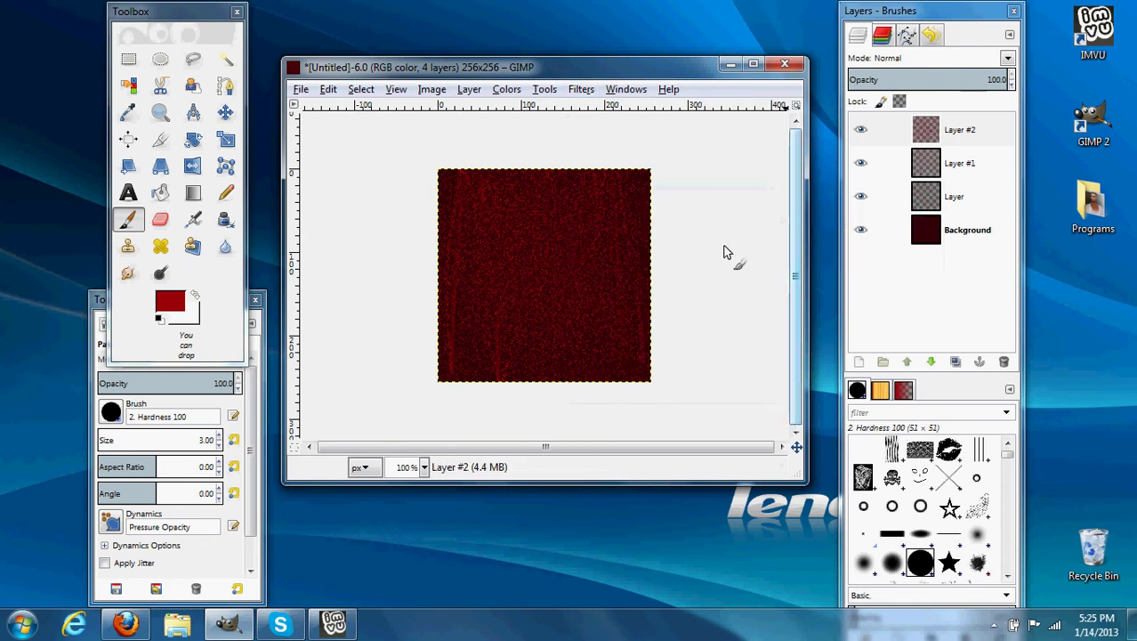
left_click(170, 498)
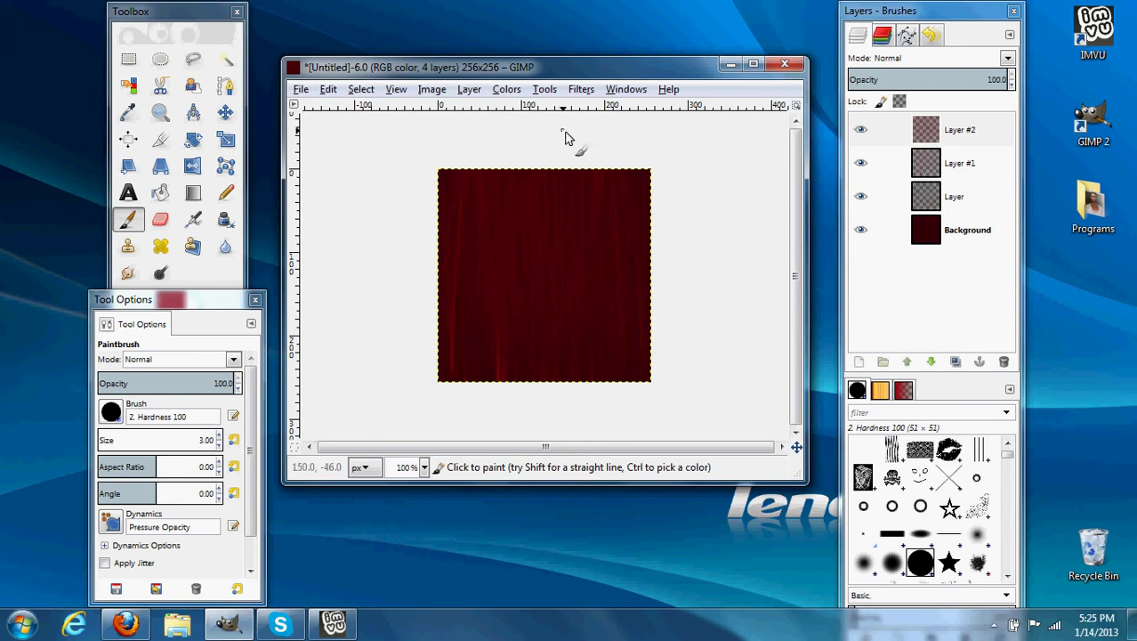
Add a new empty transparent layer, Layer #3, at the top of the stack.
left_click(470, 90)
left_click(504, 108)
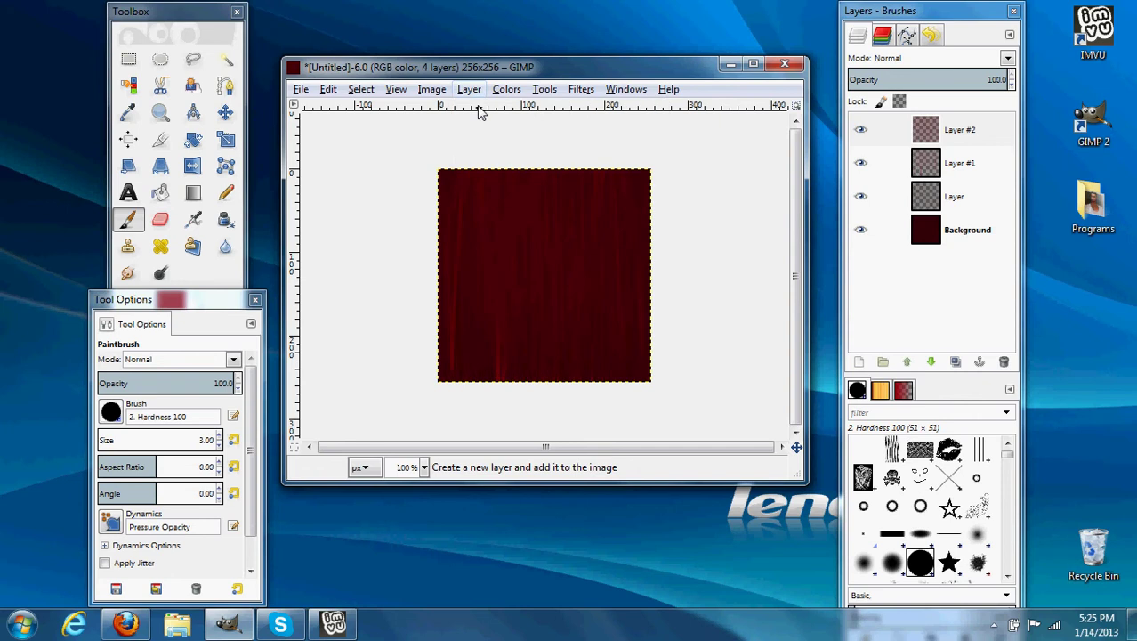
left_click(190, 330)
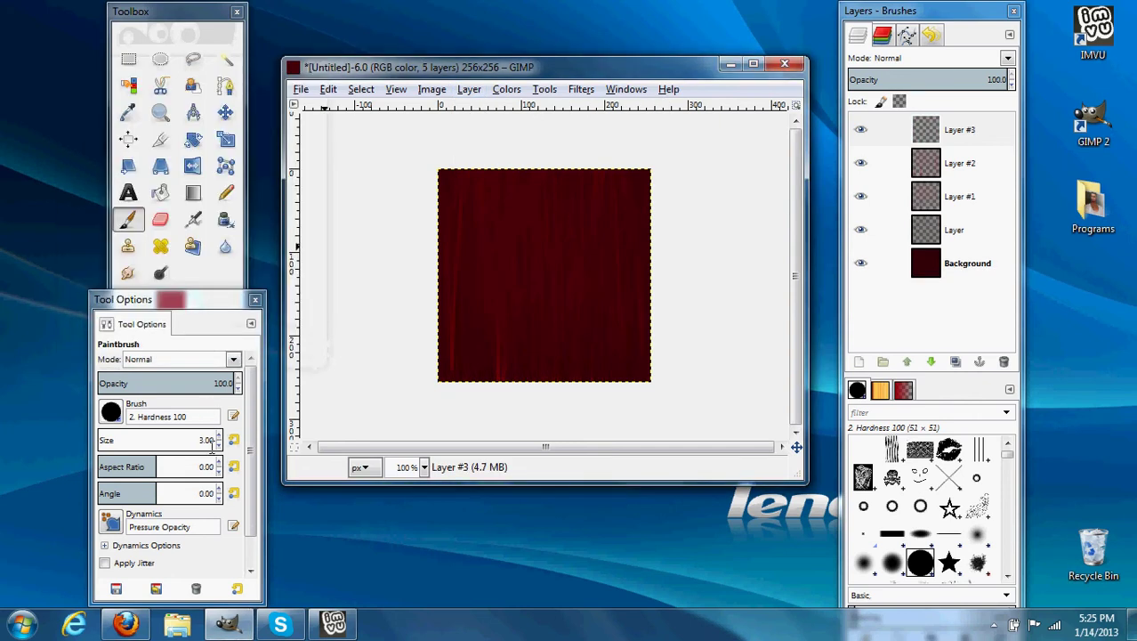
left_click(110, 411)
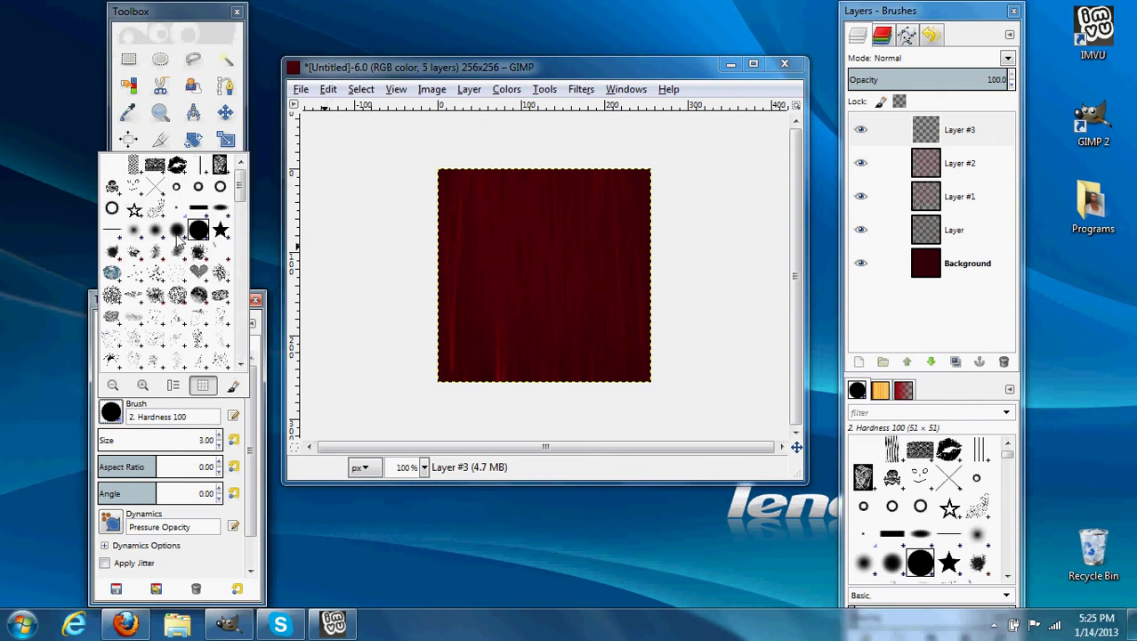
Switch to the 2. Hardness 075 brush at size 20.
left_click(176, 232)
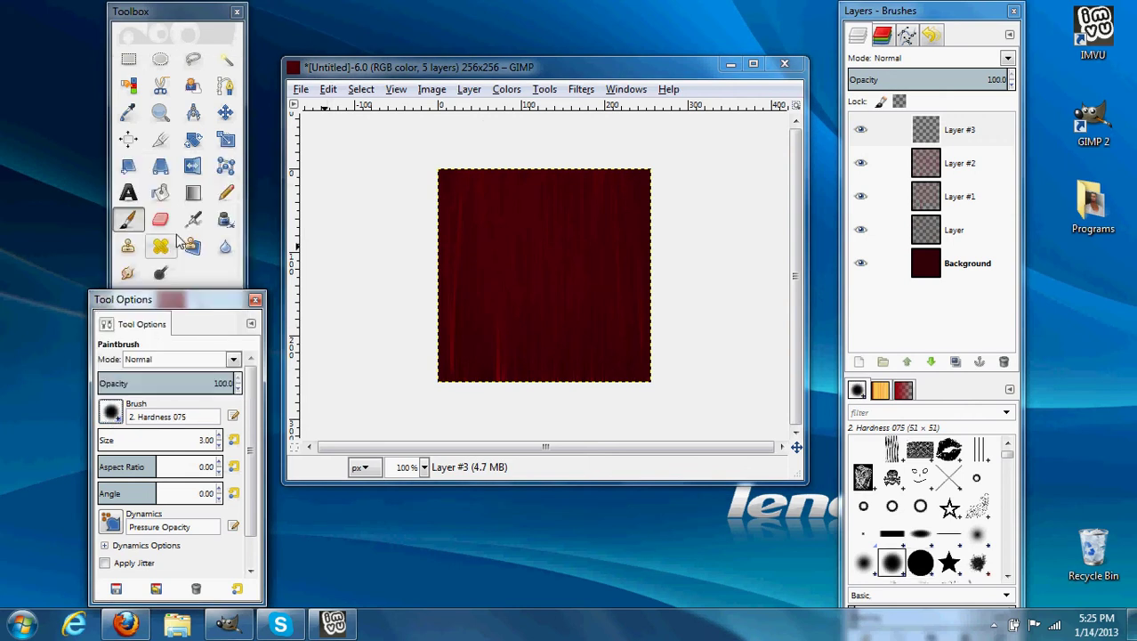
left_click(211, 452)
key("BackSpace")
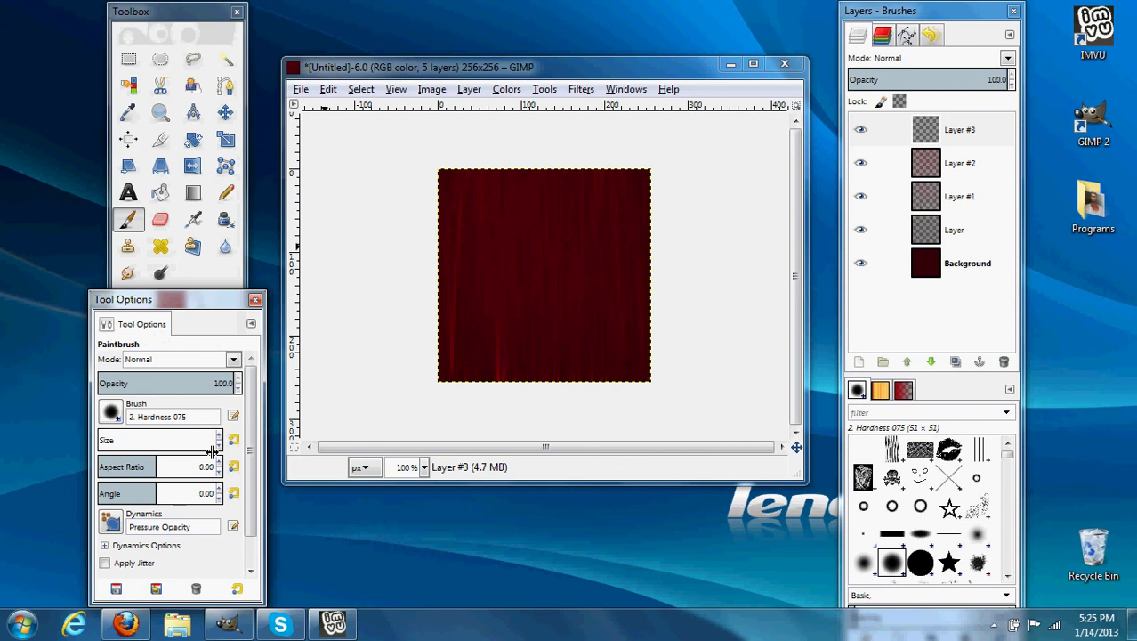
type("20")
key("Return")
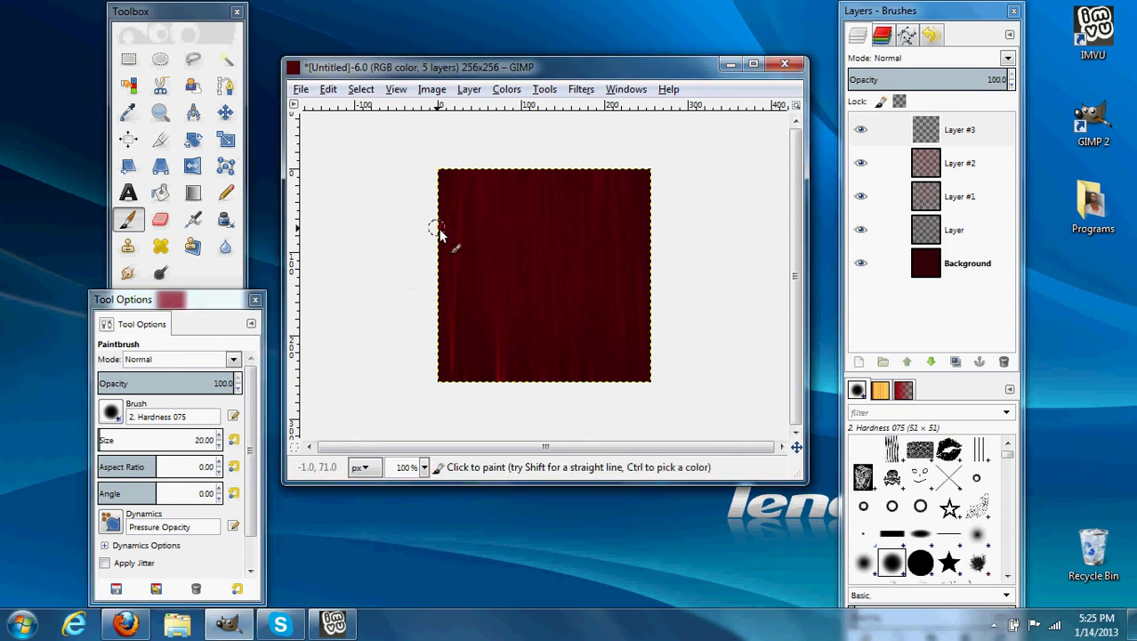
Set the foreground colour to near-white fbfbfd.
left_click(200, 271)
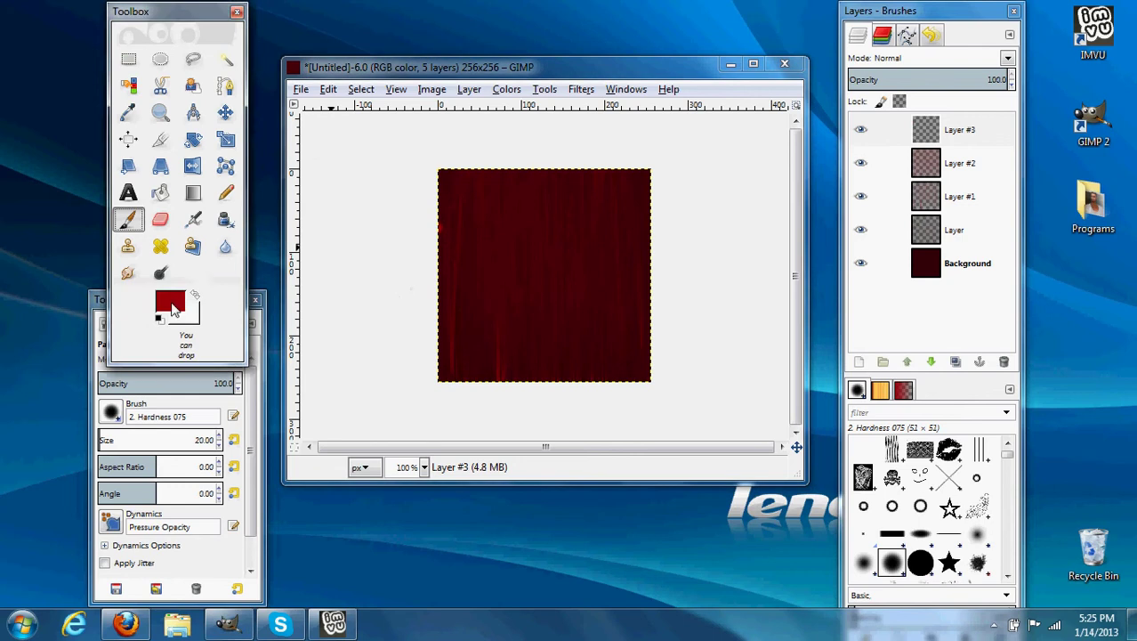
left_click(173, 307)
left_click(356, 368)
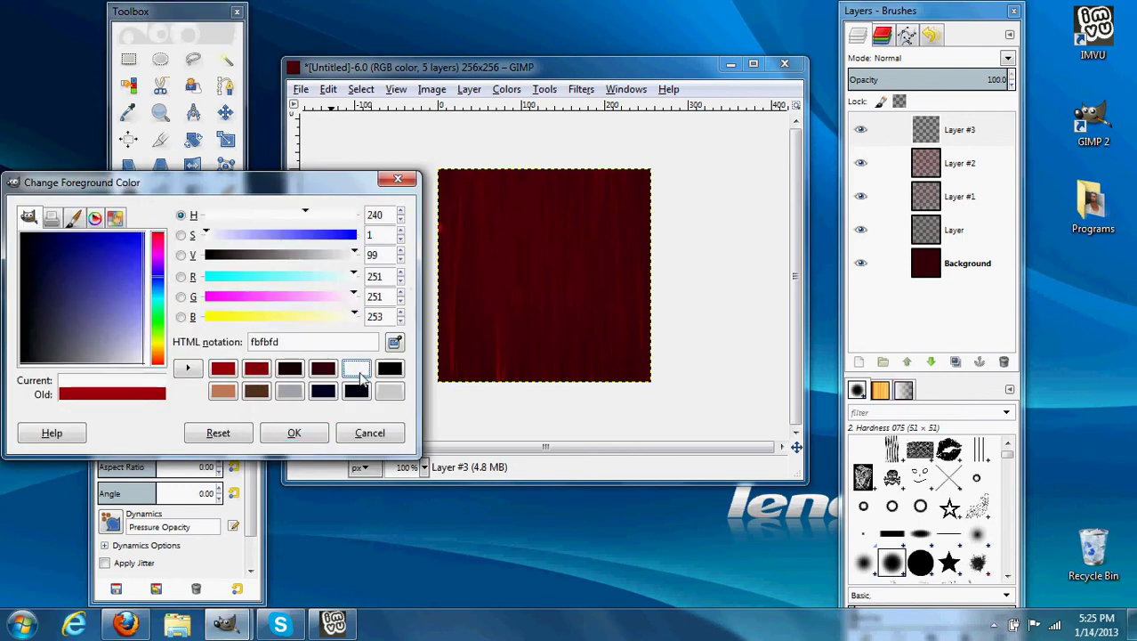
left_click(293, 432)
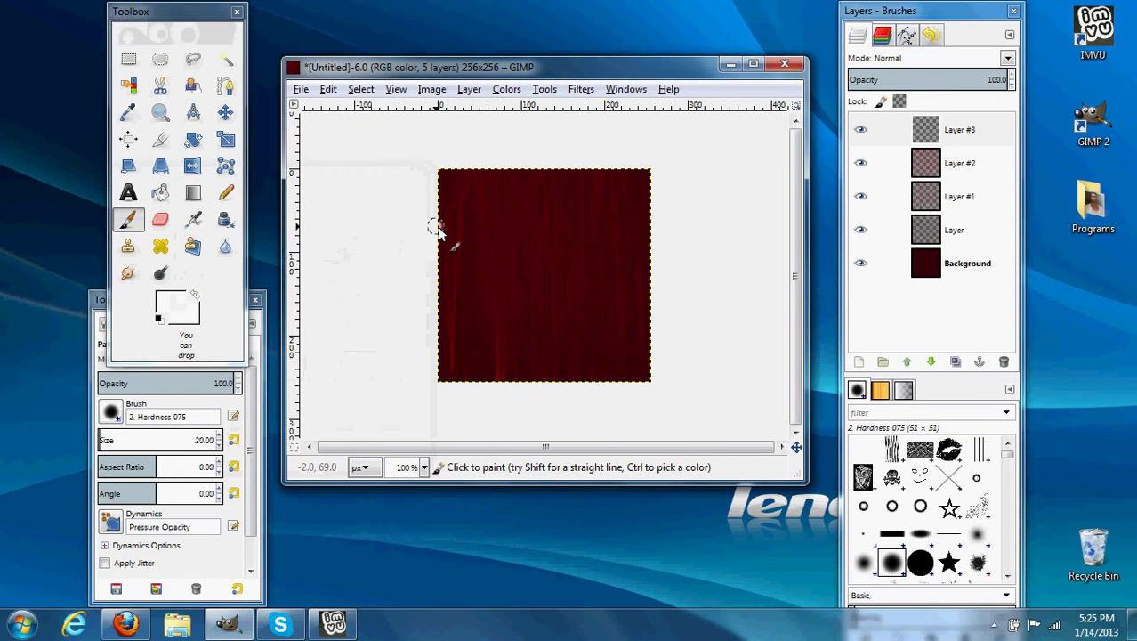
Paint two straight horizontal white lines across the full image width.
left_click(436, 228)
left_click(676, 227, "shift")
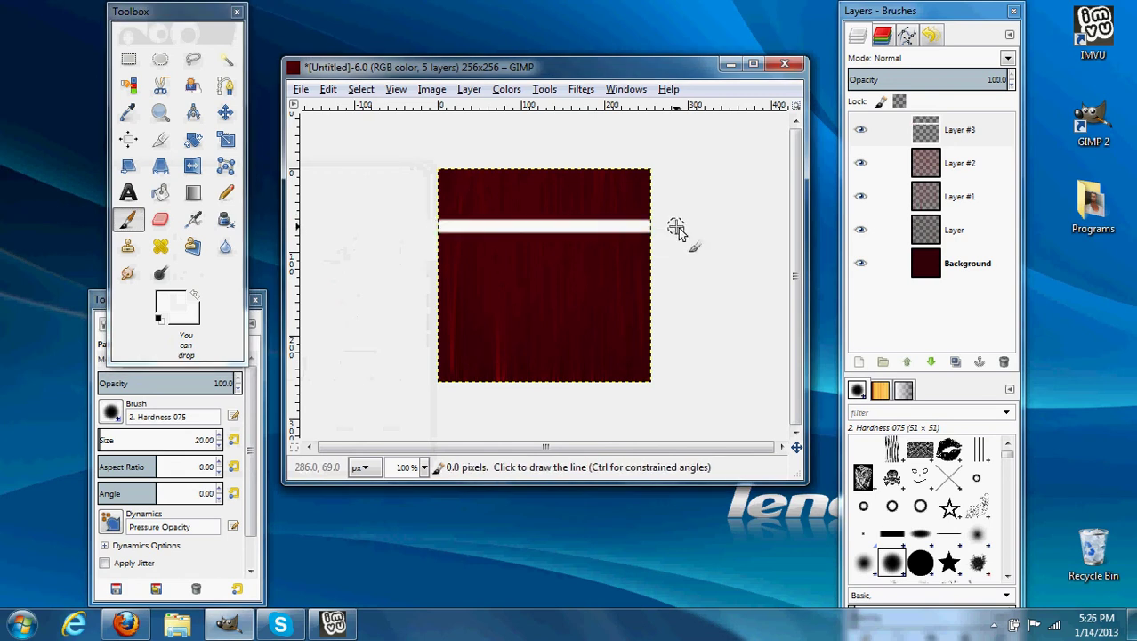
left_click(670, 291)
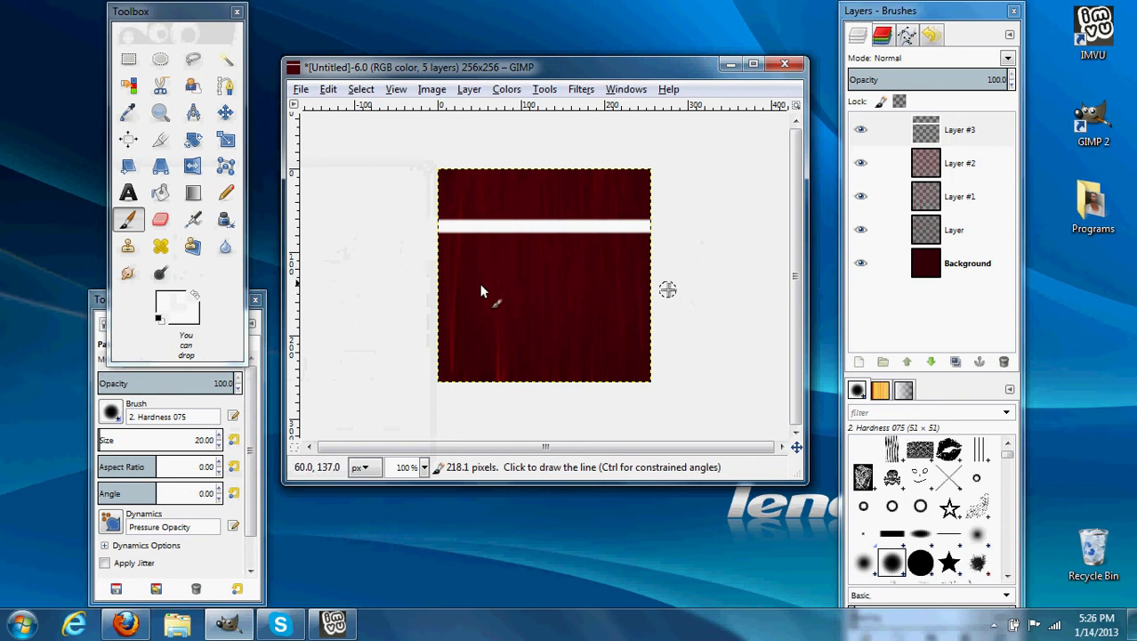
left_click(415, 289, "shift")
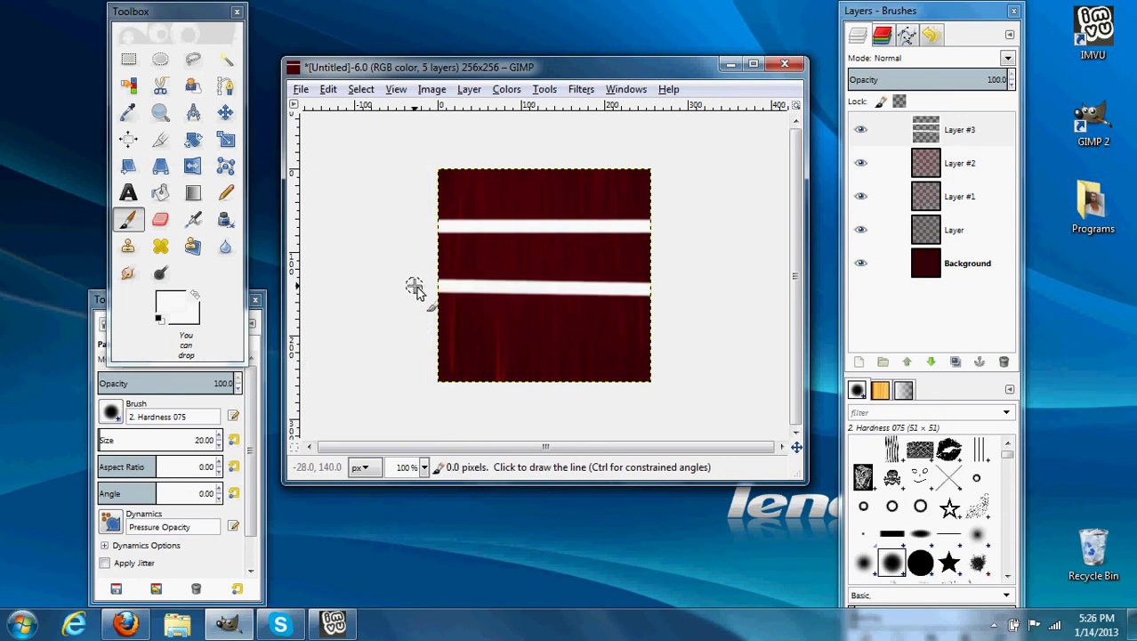
Gaussian-blur the white stripes at radius 37, then repeat the same blur once more.
left_click(584, 92)
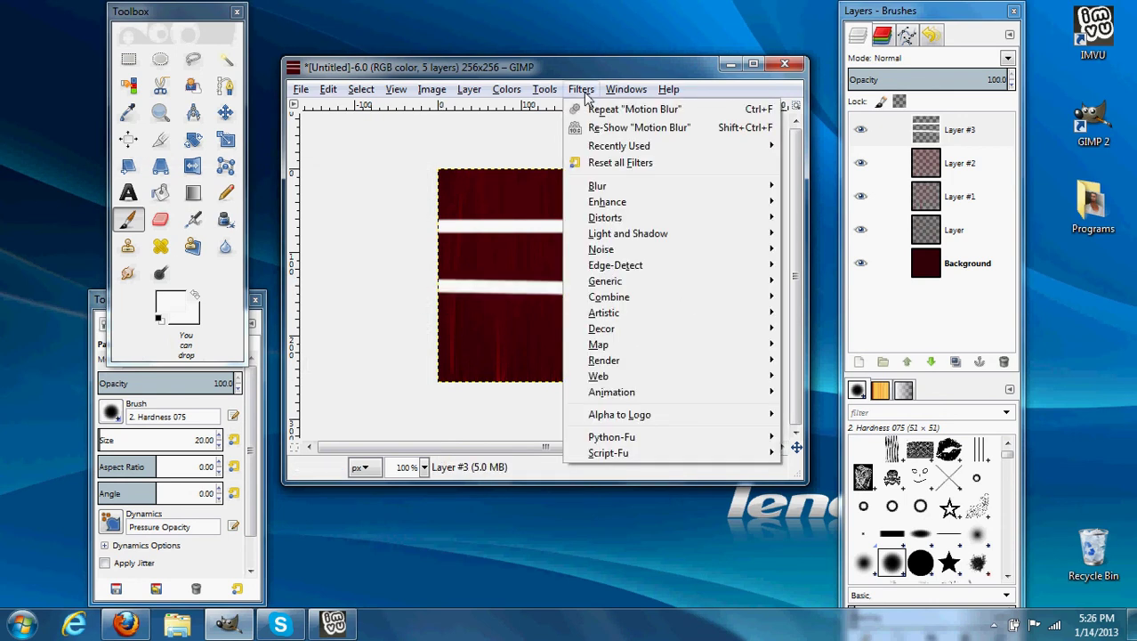
mouse_move(697, 191)
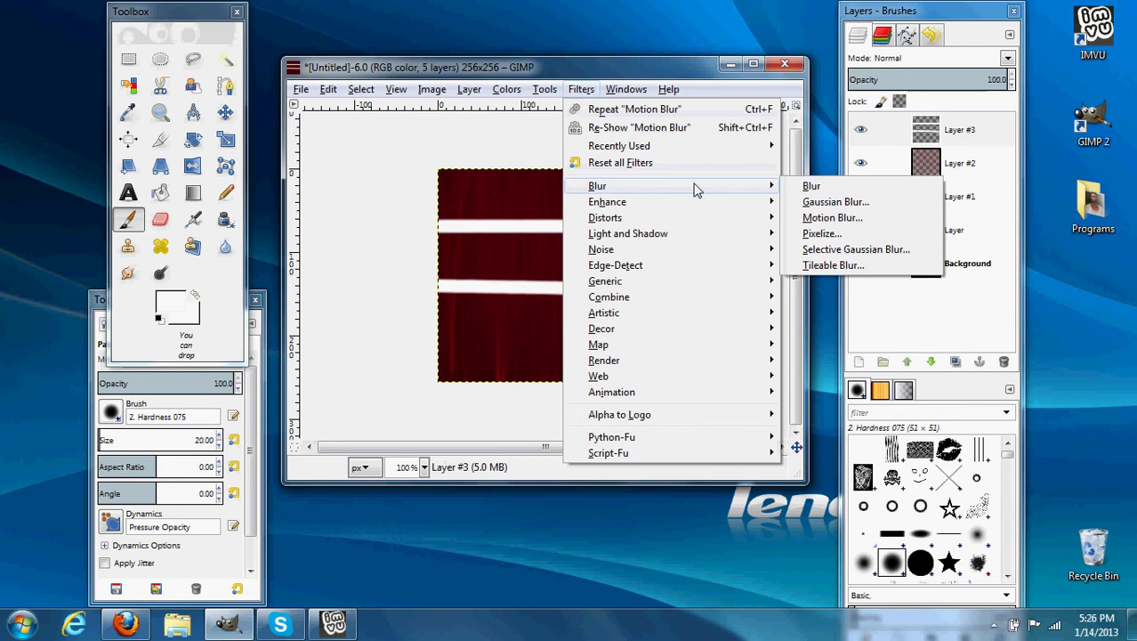
left_click(824, 203)
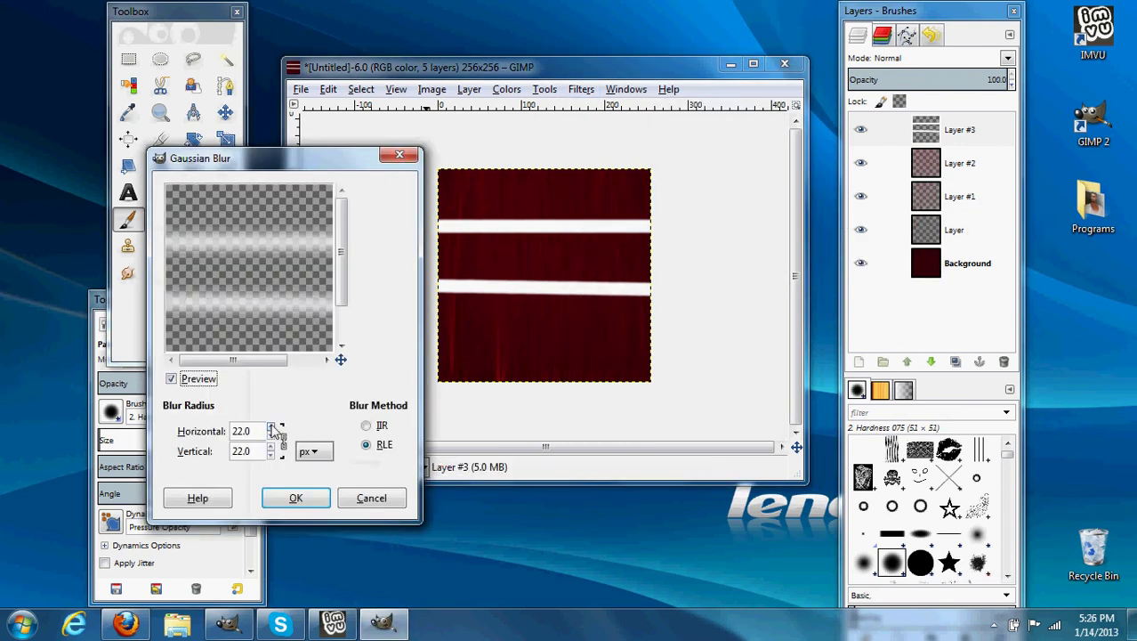
left_click(274, 430)
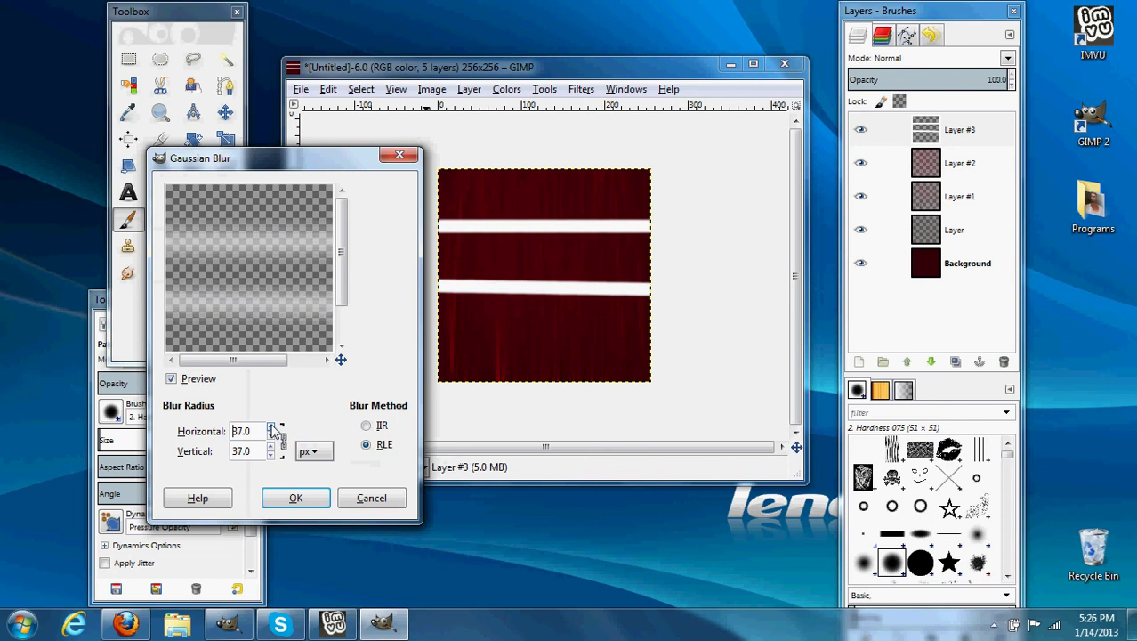
left_click(301, 500)
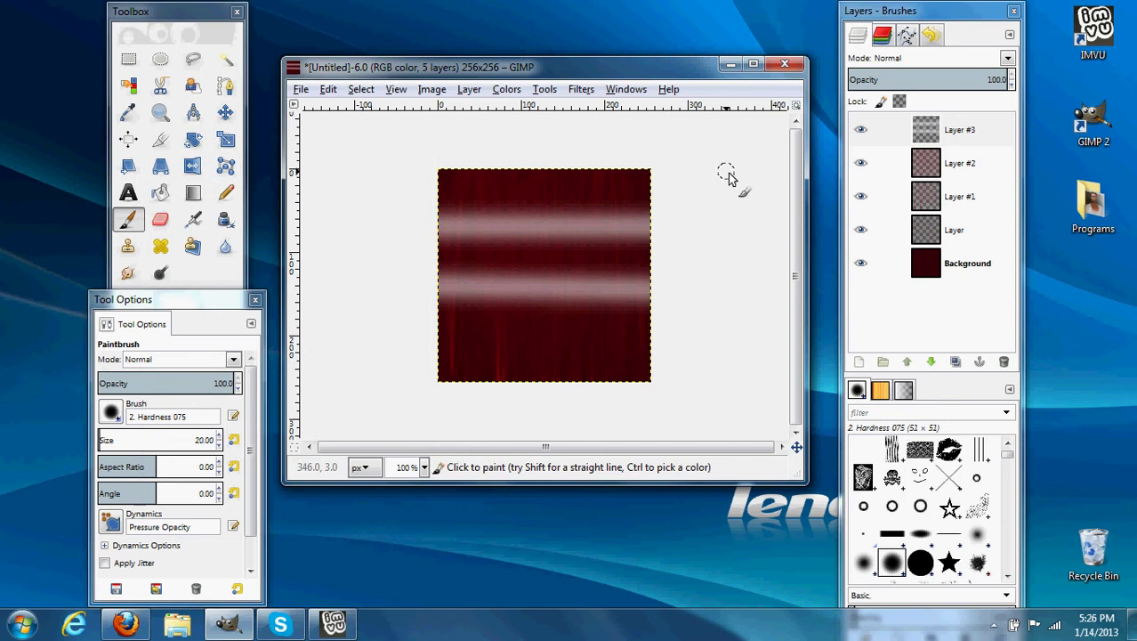
left_click(583, 91)
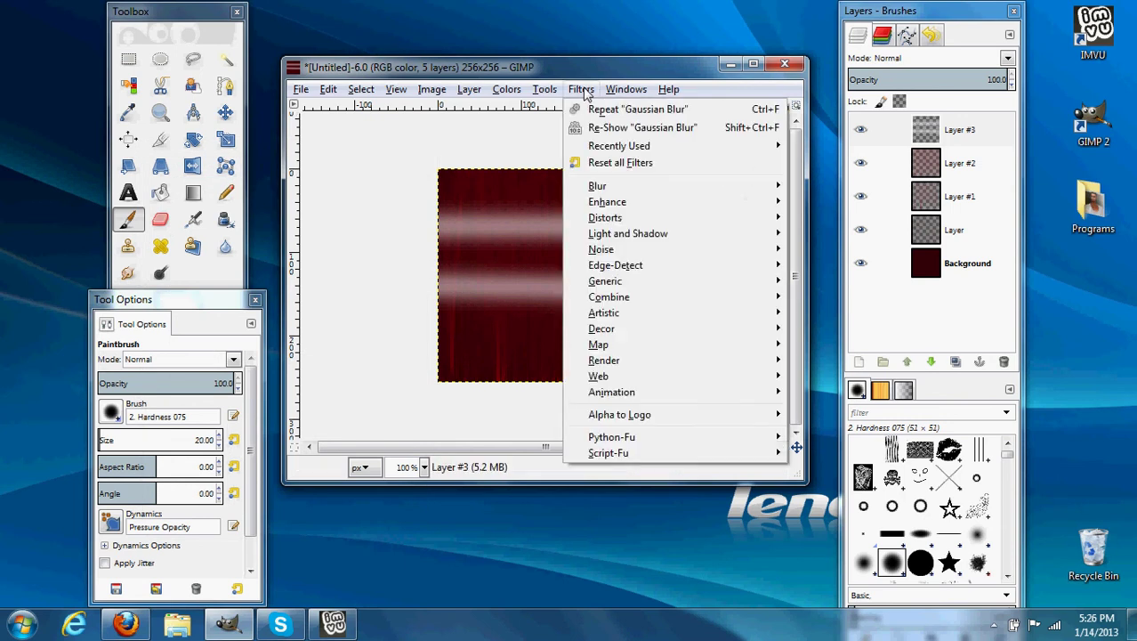
left_click(596, 109)
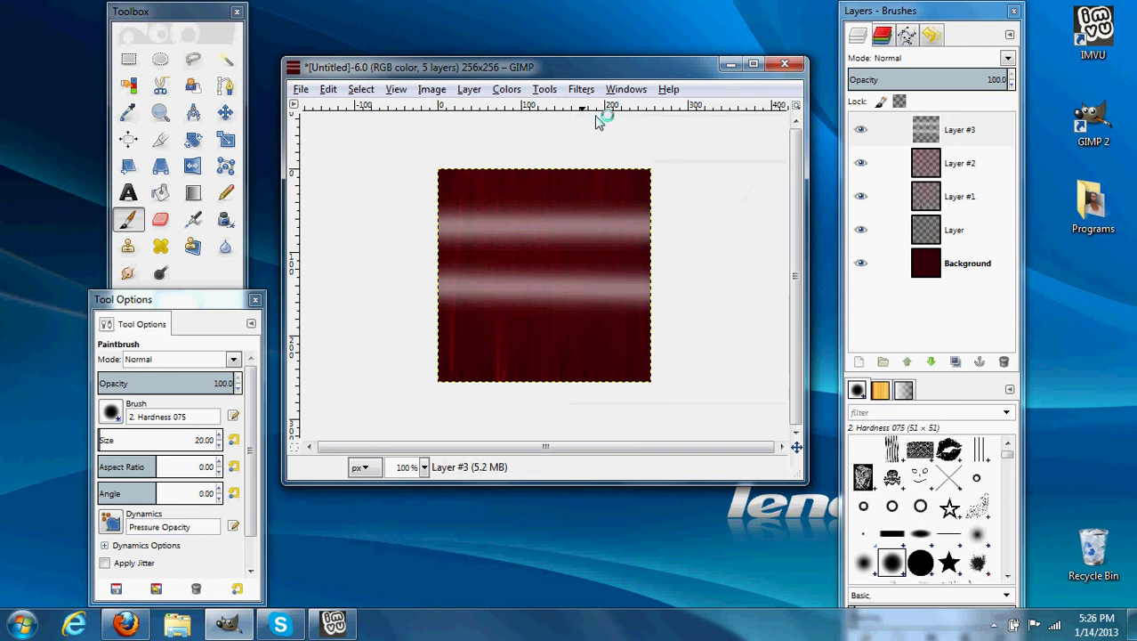
Set Layer #3's mode to Overlay and duplicate it three times into Layers #4–#6.
left_click(906, 59)
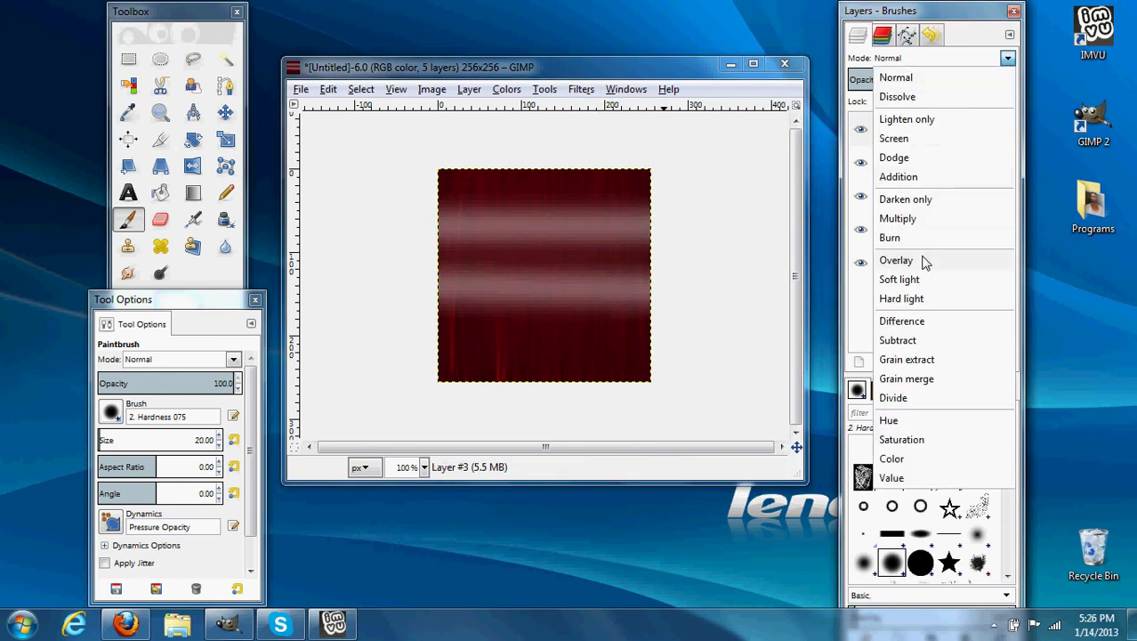
left_click(920, 258)
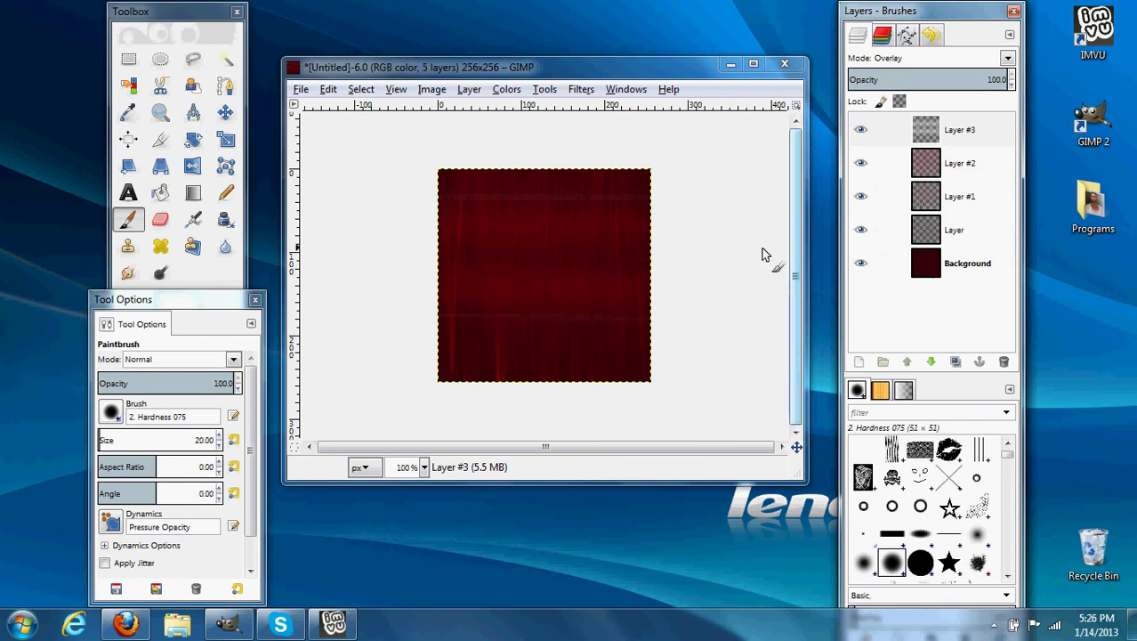
left_click(957, 363)
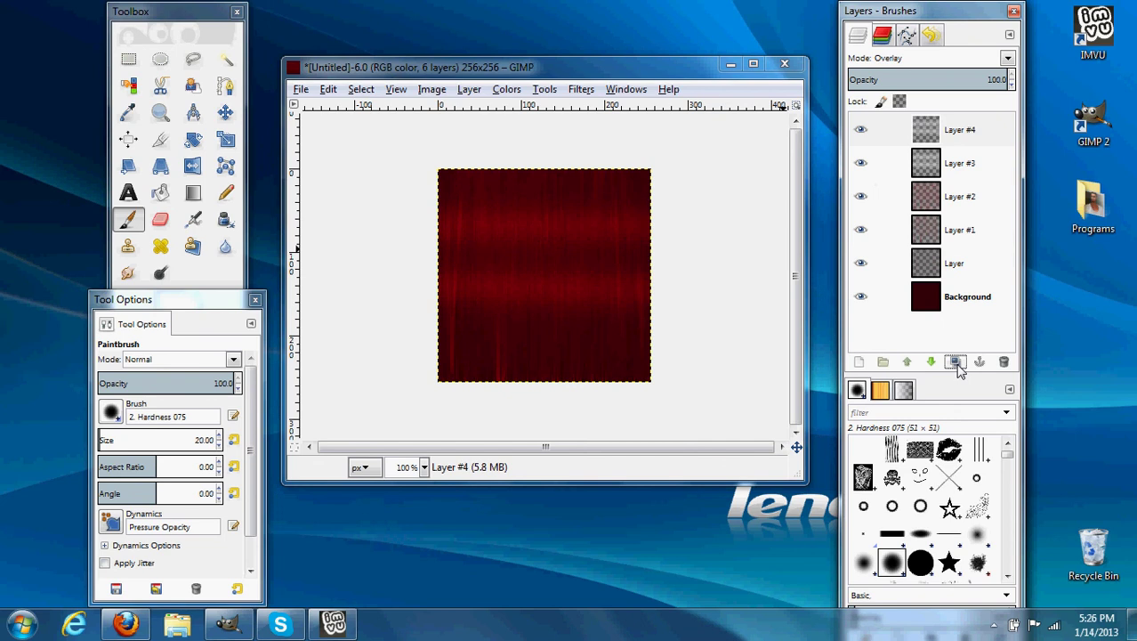
left_click(957, 363)
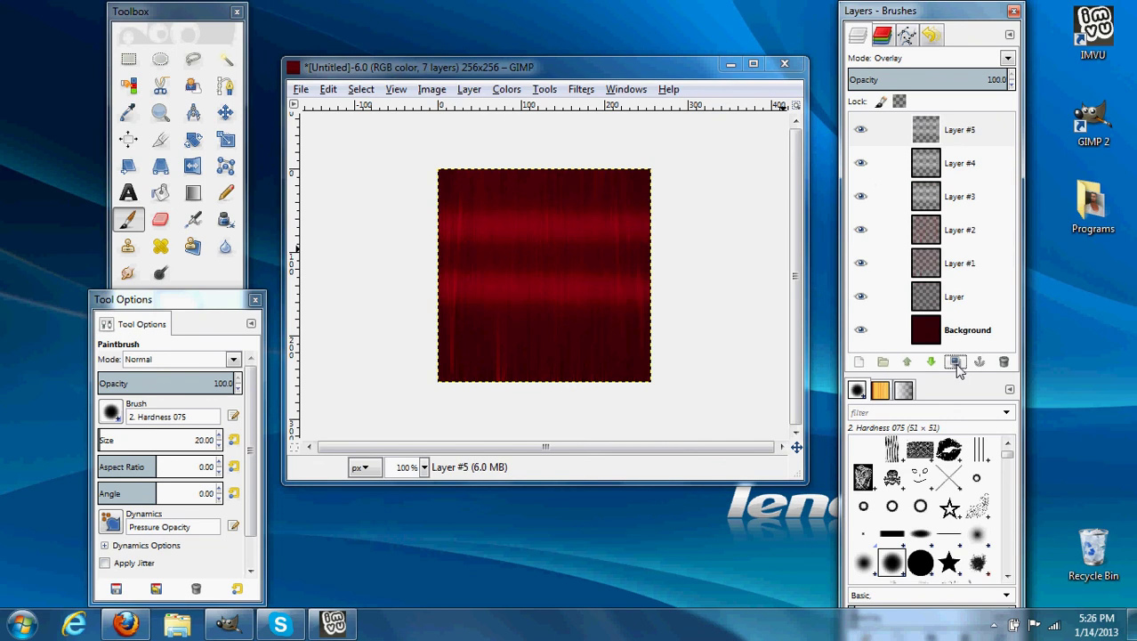
left_click(956, 364)
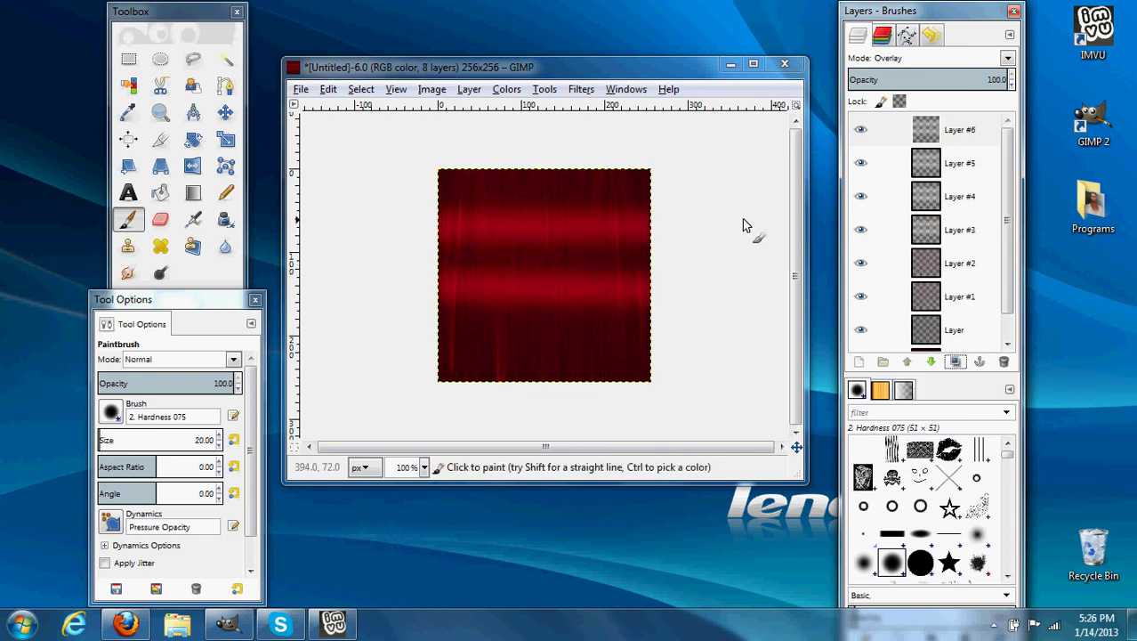
Add a new transparent layer, Layer #7.
left_click(476, 95)
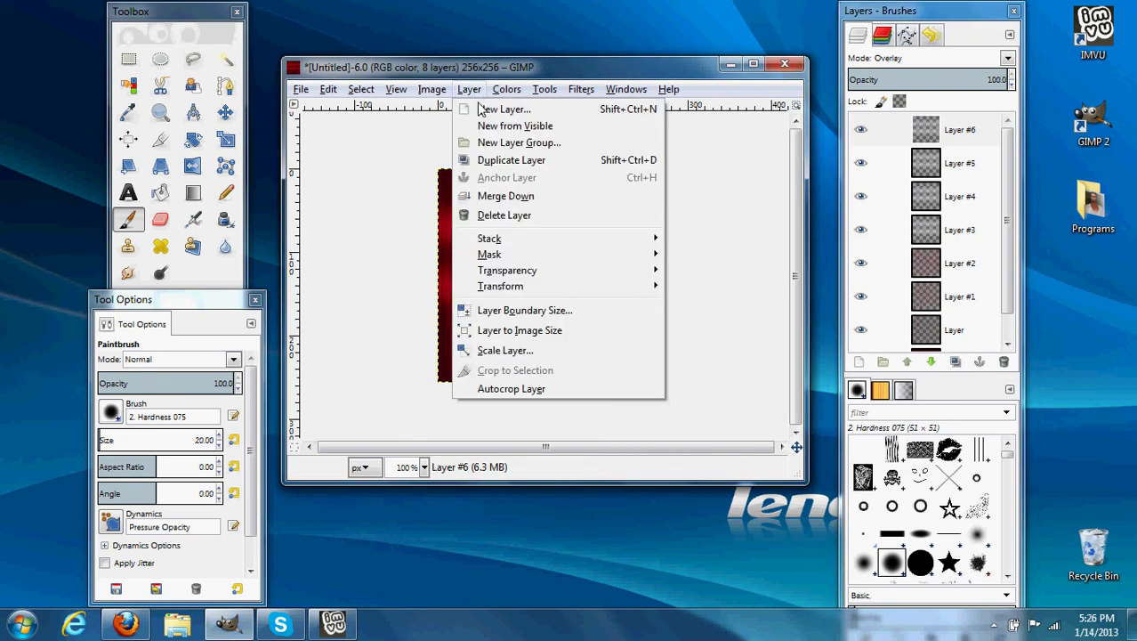
left_click(481, 108)
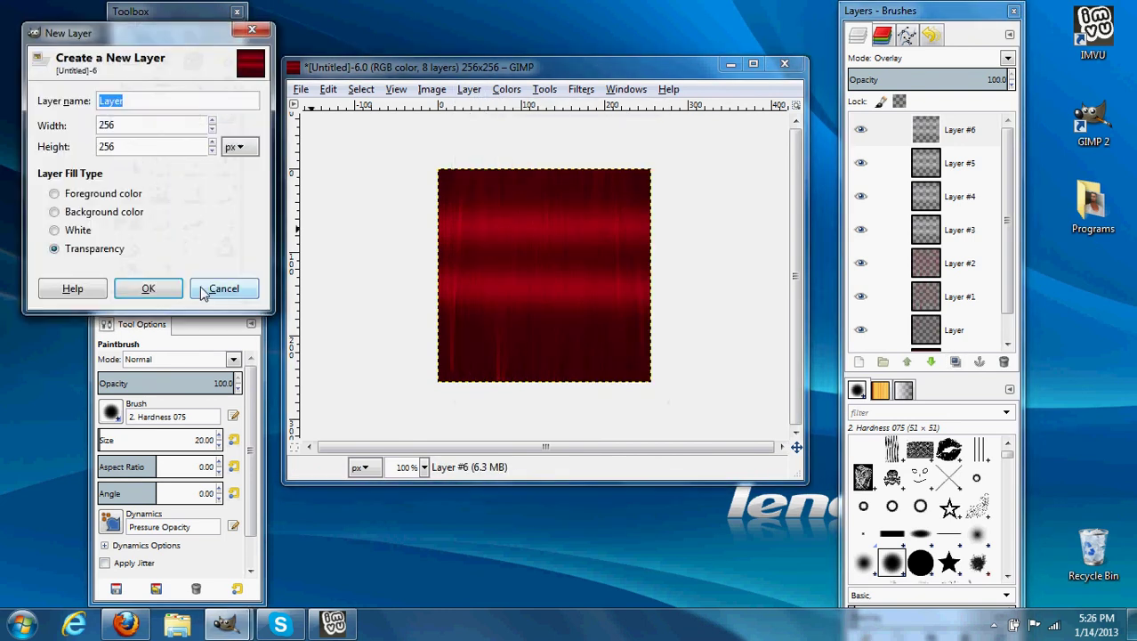
left_click(148, 288)
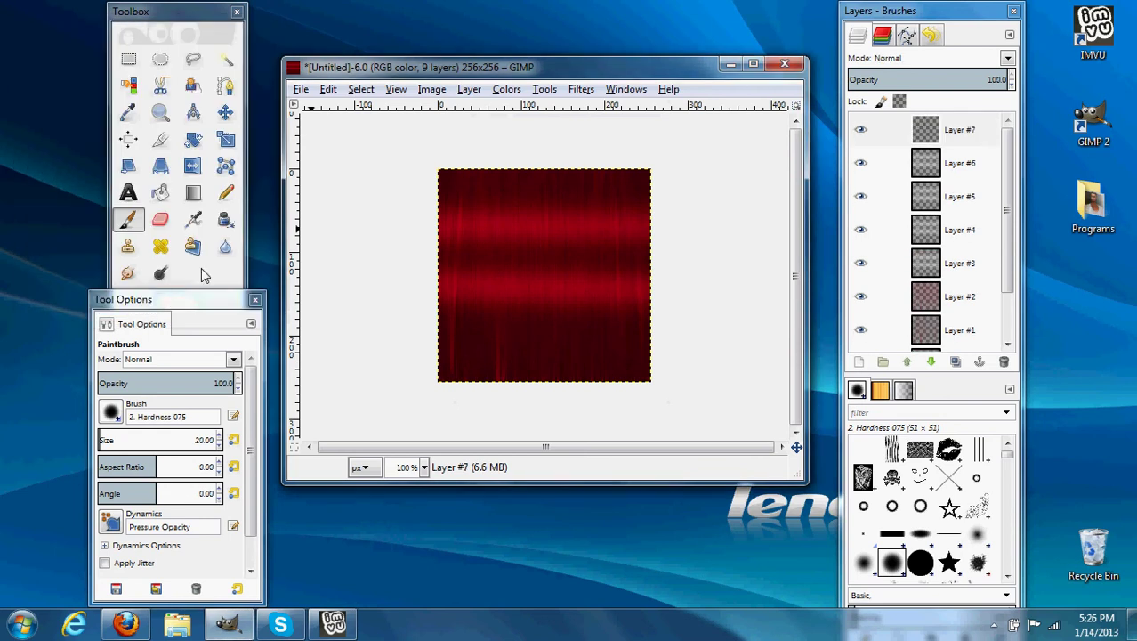
Paint a dark maroon (1d0305) stroke along the image's top edge.
left_click(171, 303)
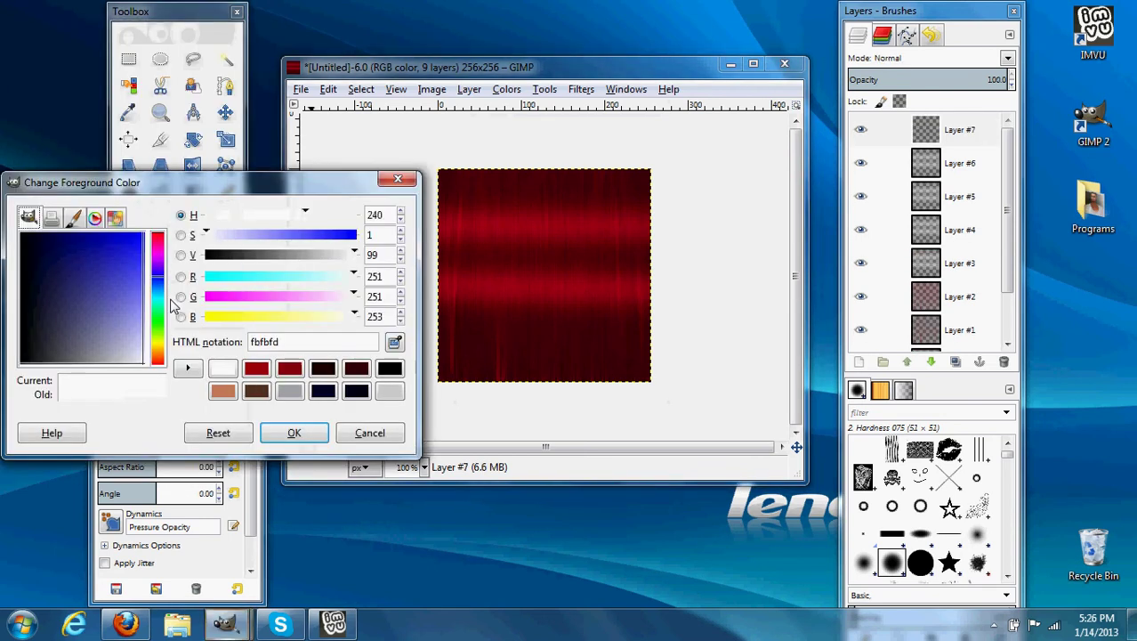
left_click(324, 370)
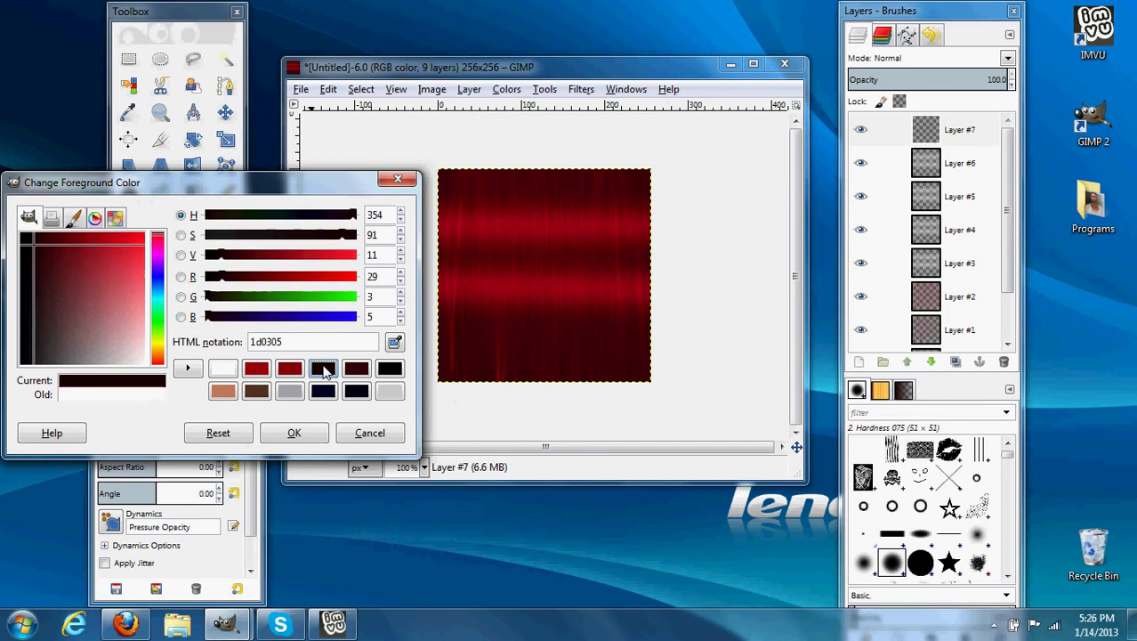
left_click(293, 432)
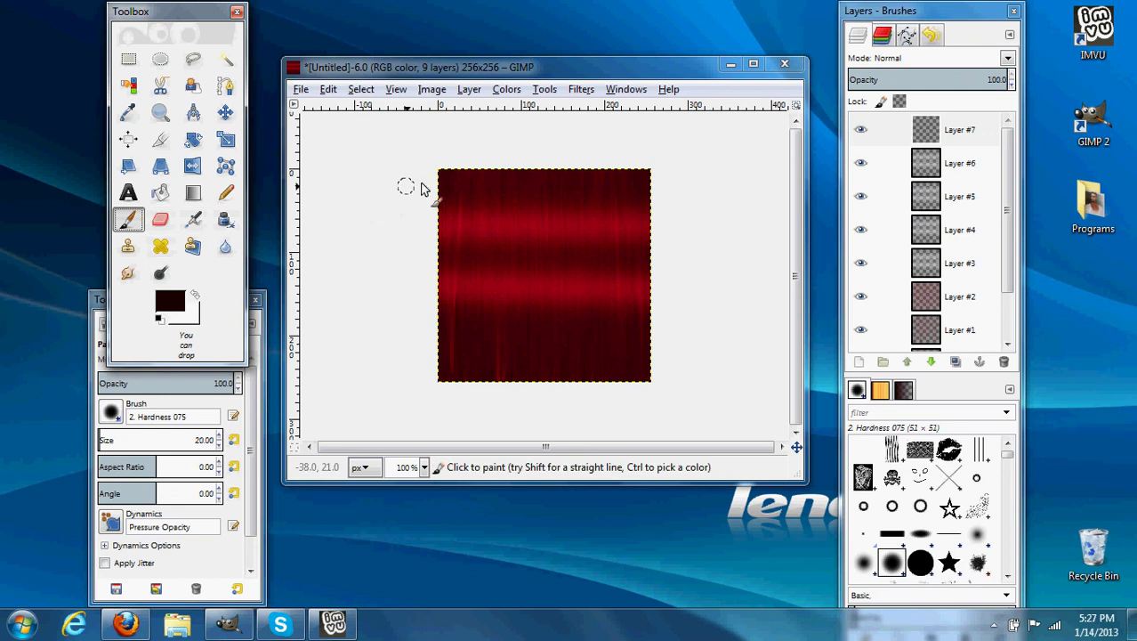
mouse_move(439, 175)
left_mouse_down()
mouse_move(661, 174)
mouse_move(437, 185)
left_mouse_up()
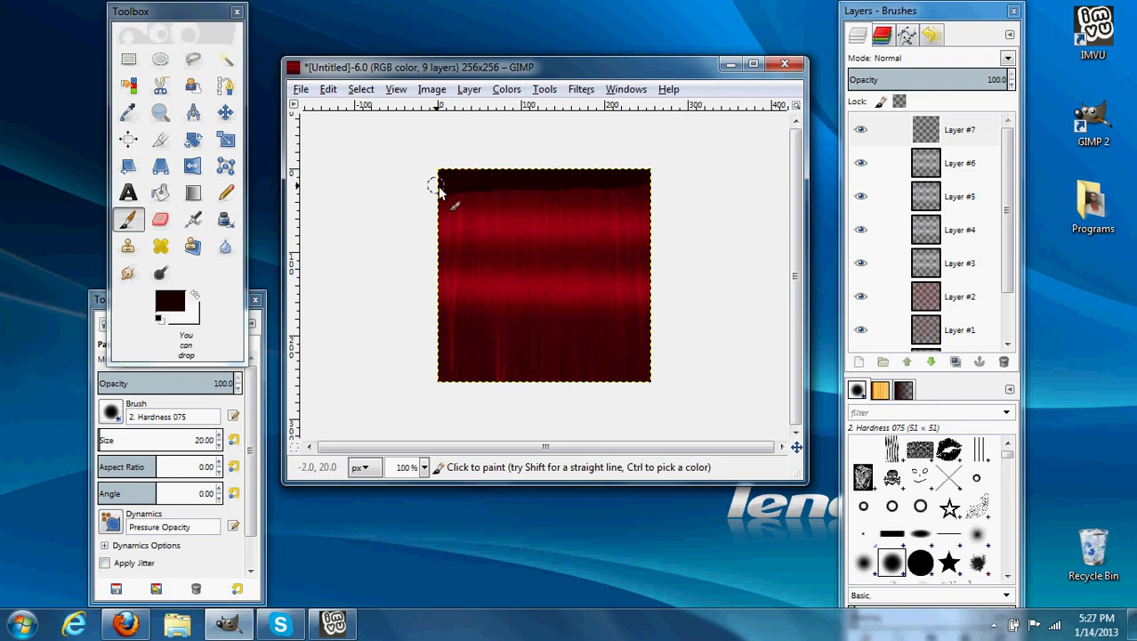
left_click(585, 92)
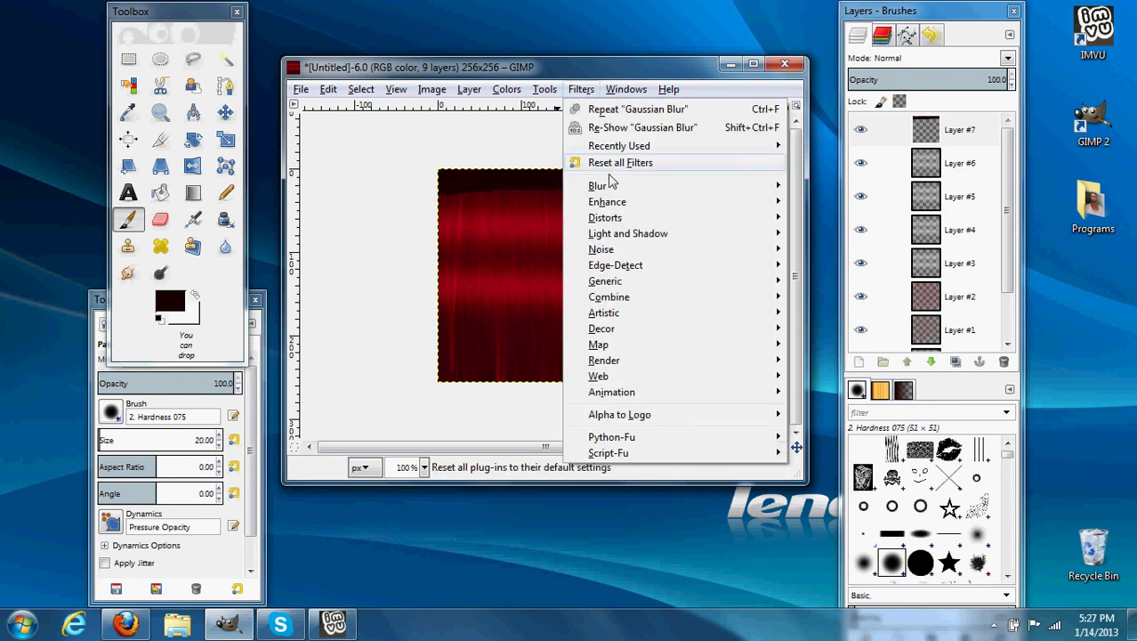
Apply a 60-pixel Gaussian blur to Layer #7's dark top-edge stroke.
mouse_move(623, 187)
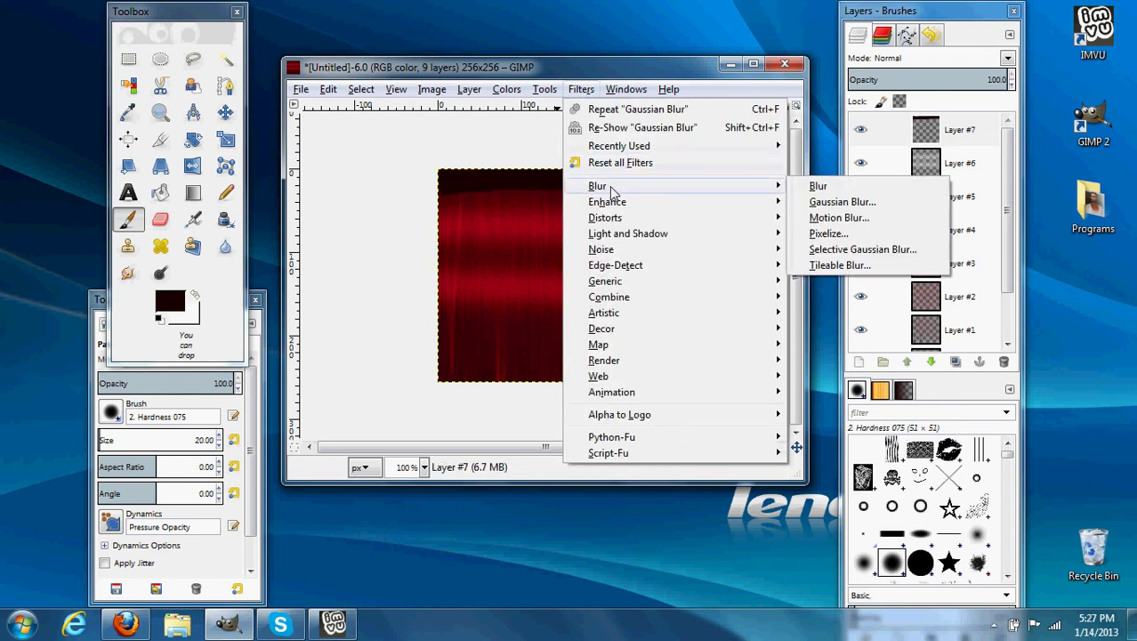
left_click(827, 206)
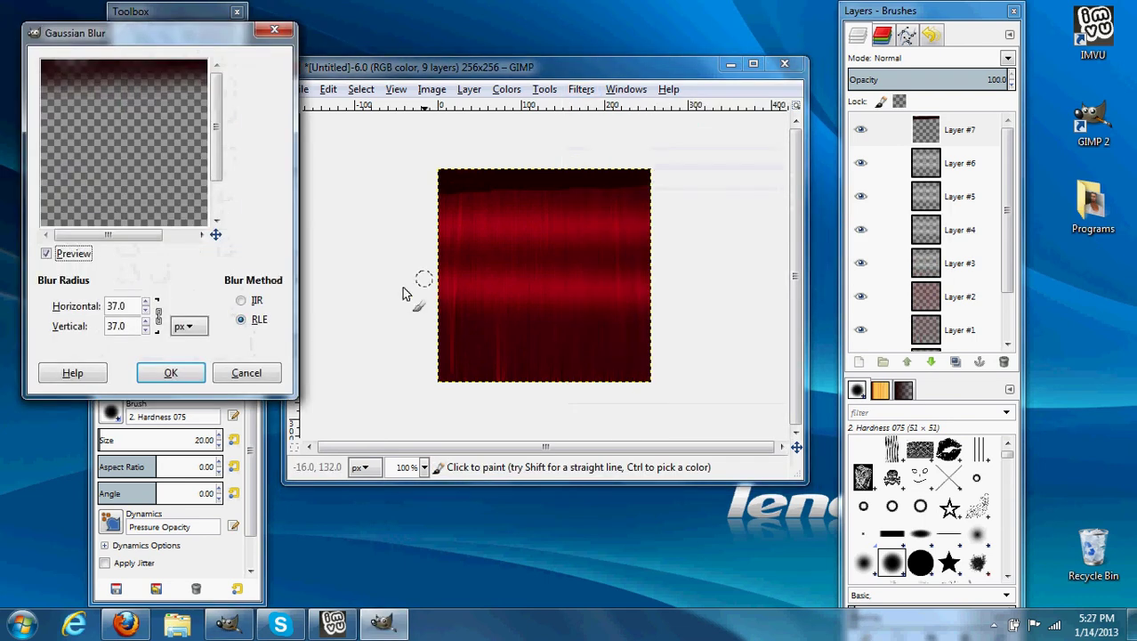
left_click(146, 302)
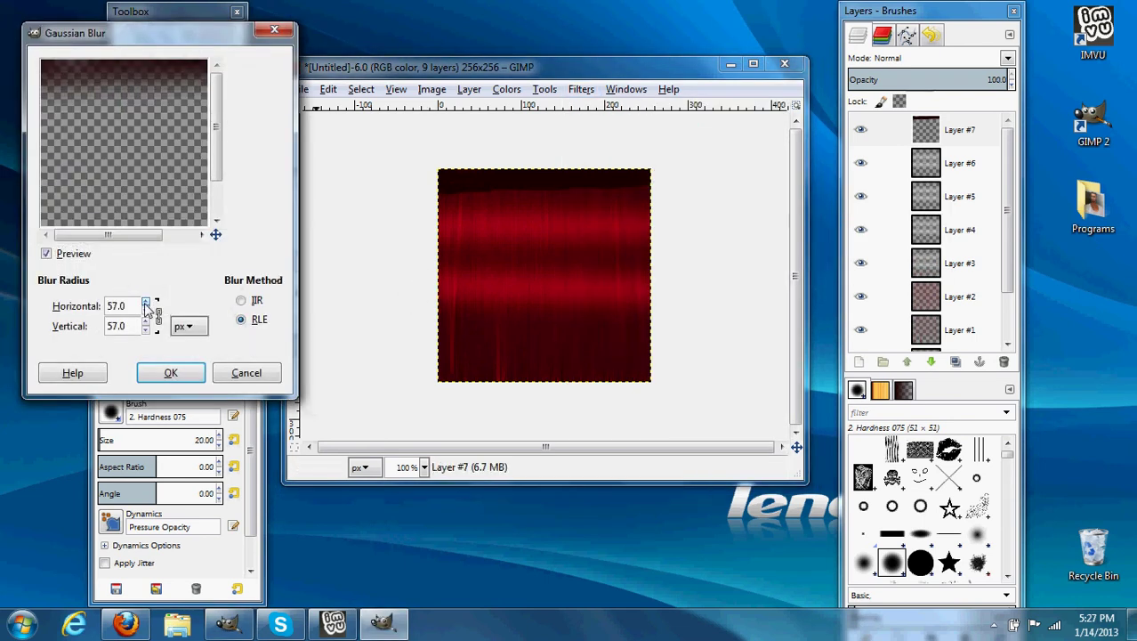
left_click(146, 302)
left_click(168, 373)
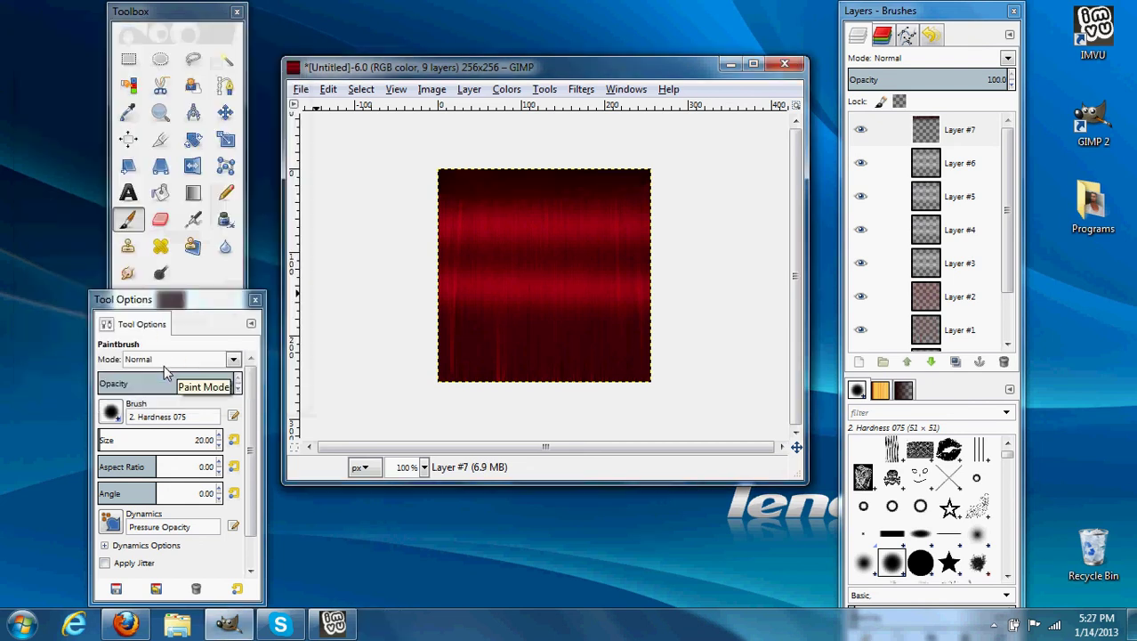